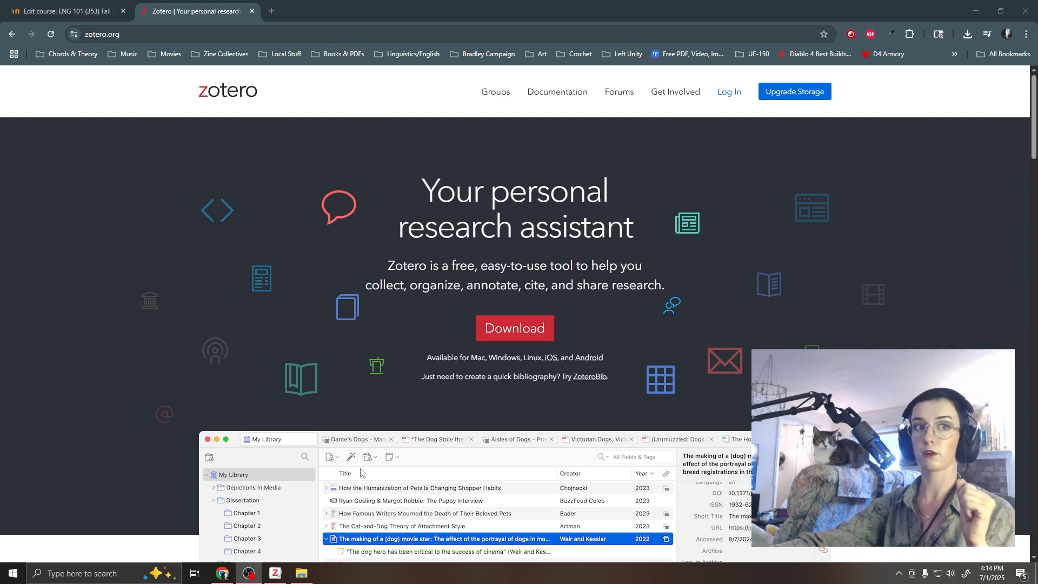
# - Switch to Zotero and look through the My Library item list, collapsing and re-expanding its collection tree
pyautogui.click(275, 574)
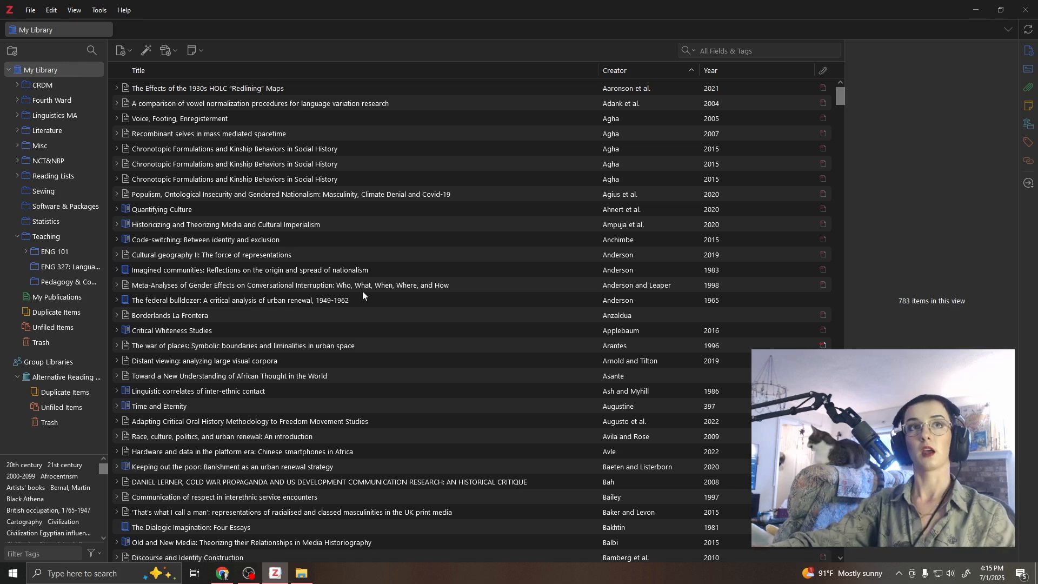
pyautogui.scroll(-15, 414, 356)
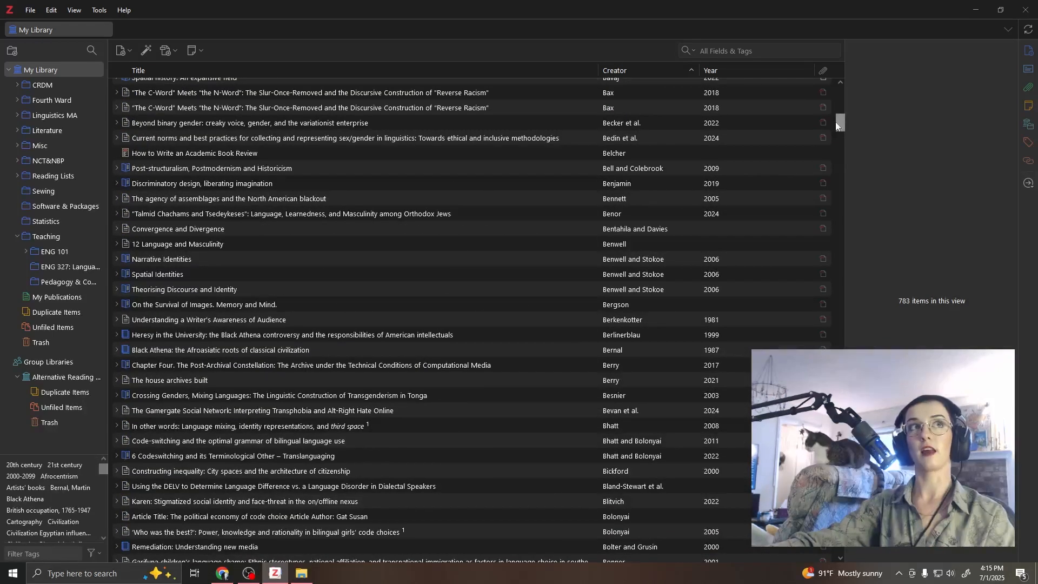
pyautogui.click(44, 70)
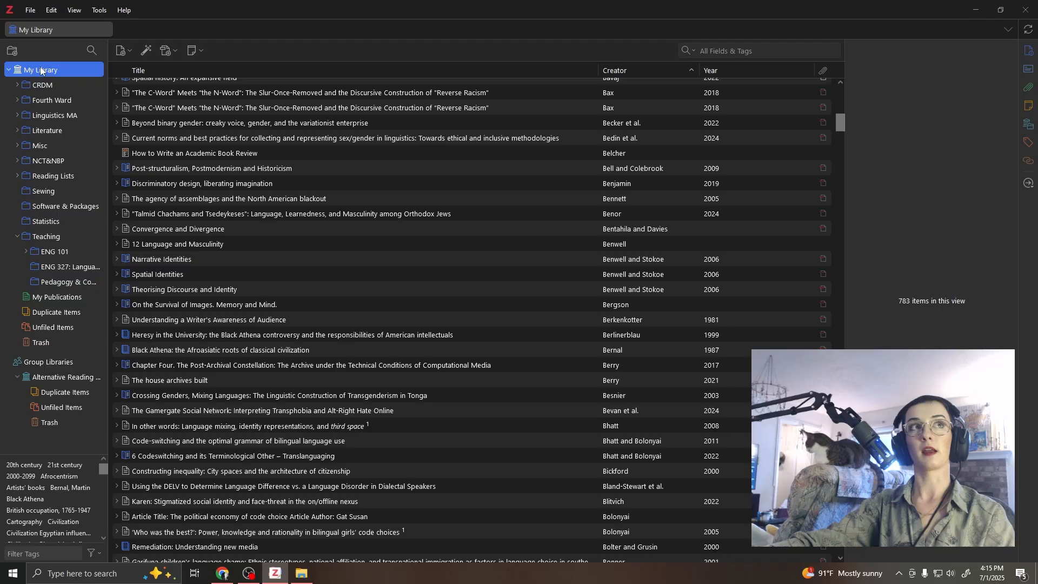
pyautogui.click(9, 69)
pyautogui.moveTo(840, 123); pyautogui.dragTo(823, 69)
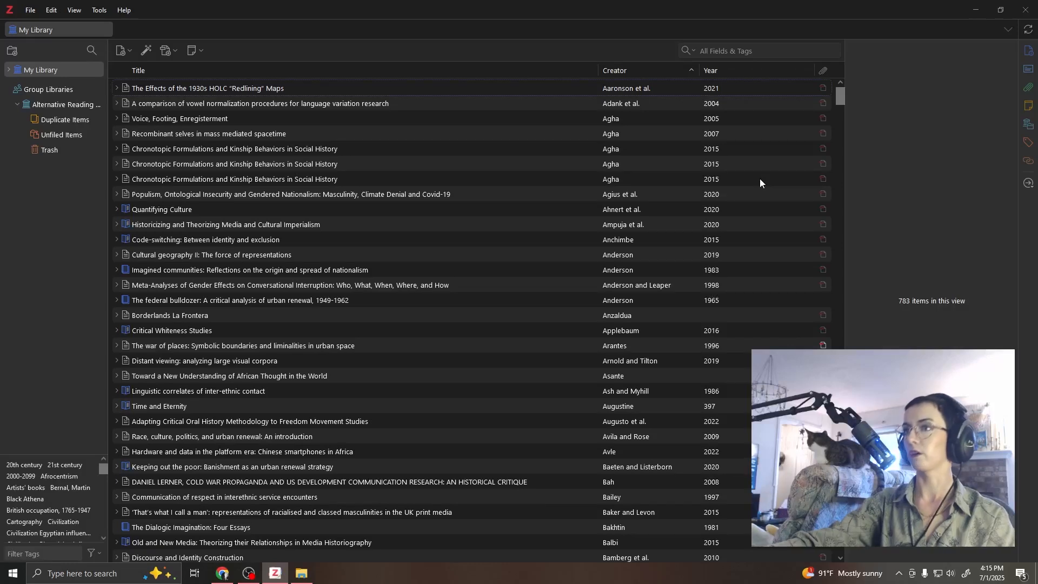
pyautogui.click(8, 70)
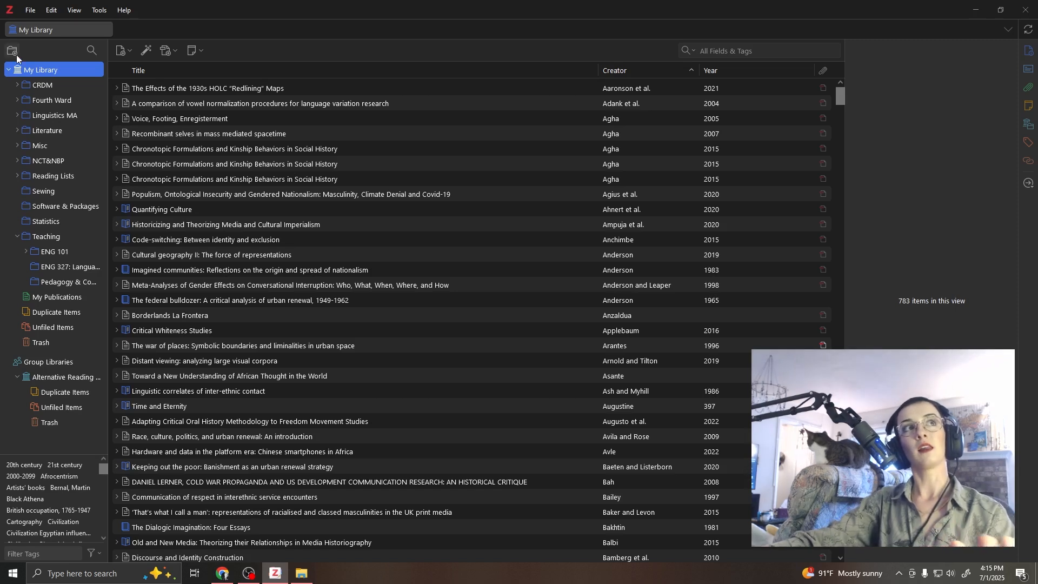
# - Collapse the Teaching collection and view the Language Variation Seminar items inside Linguistics MA, collapsing that collection again
pyautogui.click(18, 238)
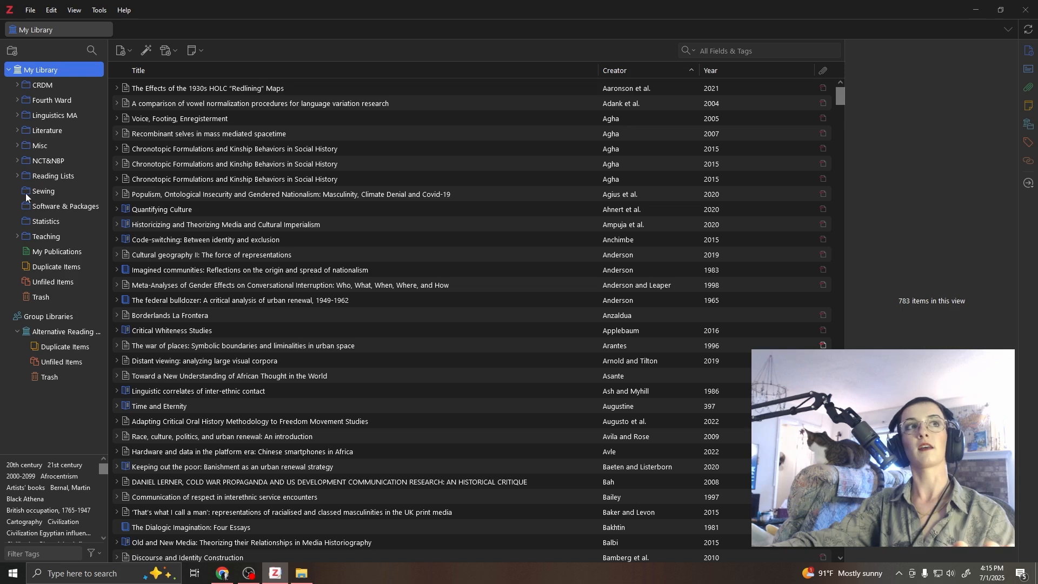
pyautogui.click(18, 115)
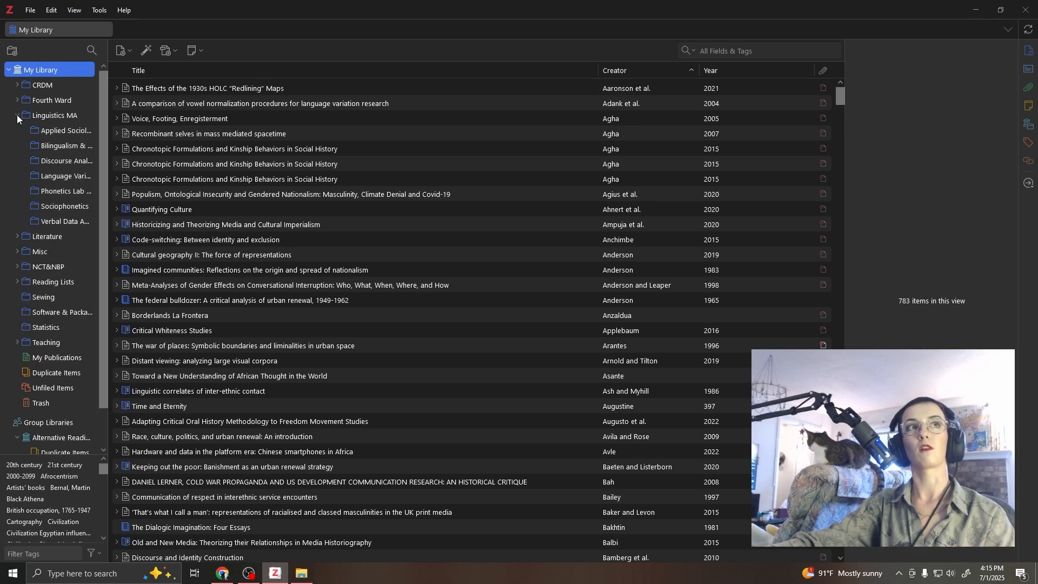
pyautogui.click(51, 176)
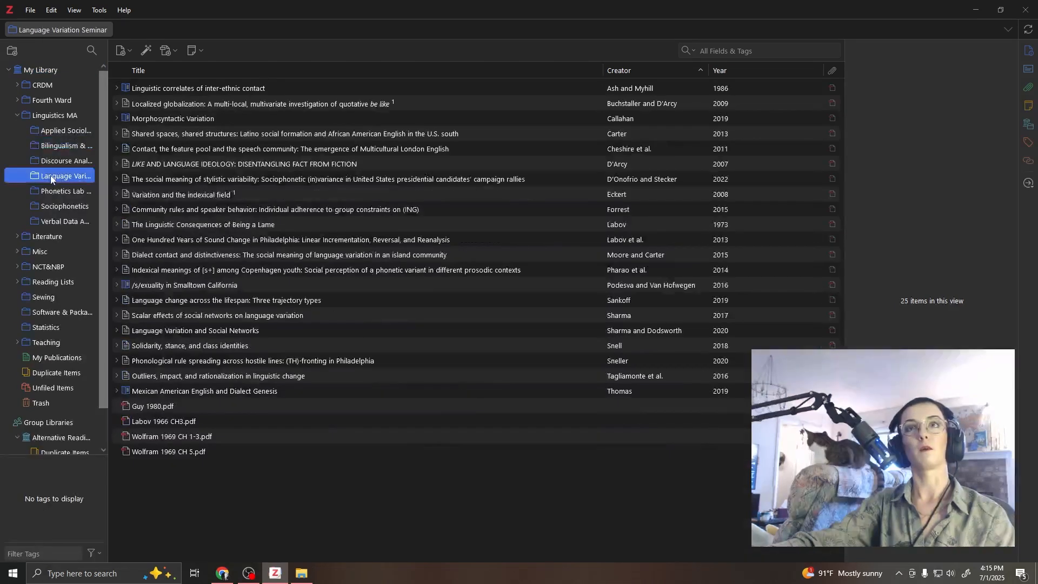
pyautogui.click(18, 116)
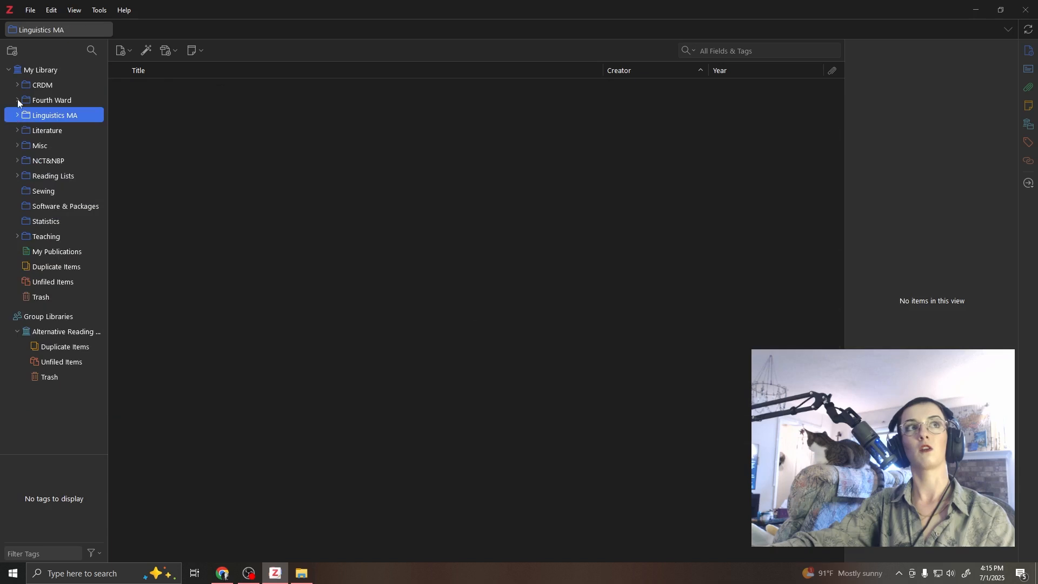
# - View the Intro to Digital Humanities and Spatial History subcollections of CRDM, and return to the collapsed CRDM collection
pyautogui.click(17, 85)
pyautogui.click(45, 127)
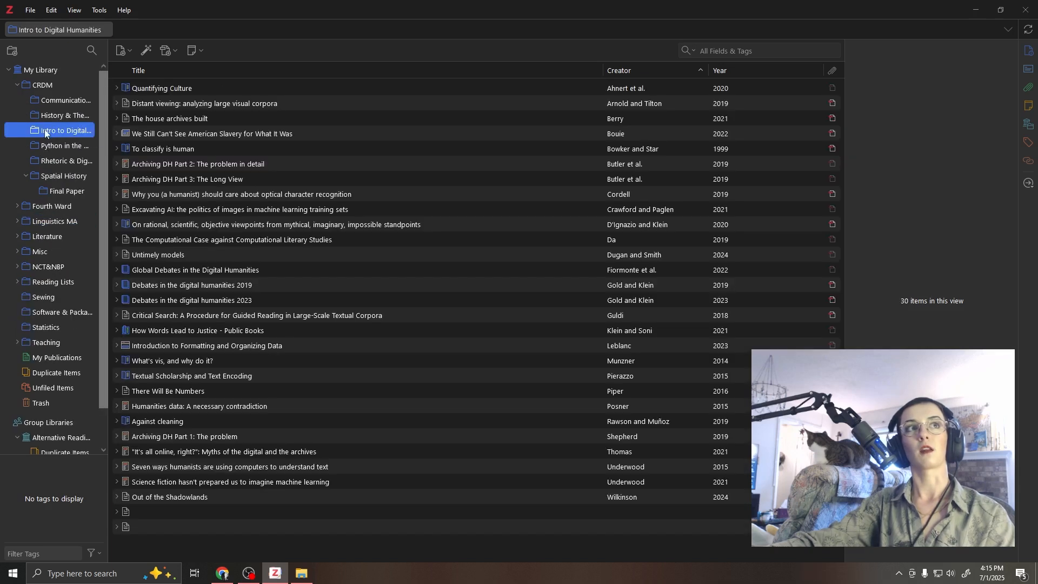
pyautogui.click(23, 178)
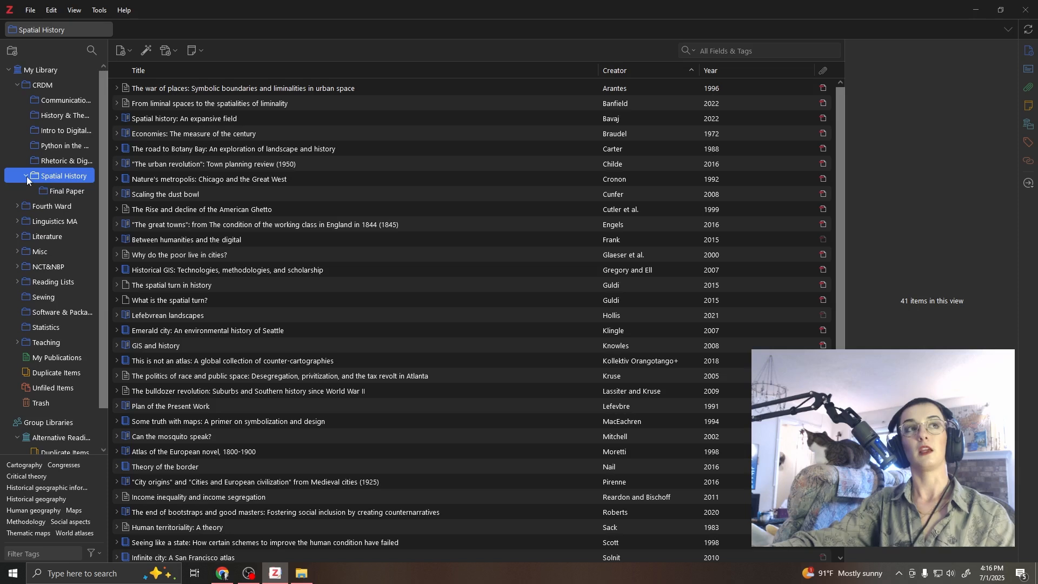
pyautogui.click(27, 176)
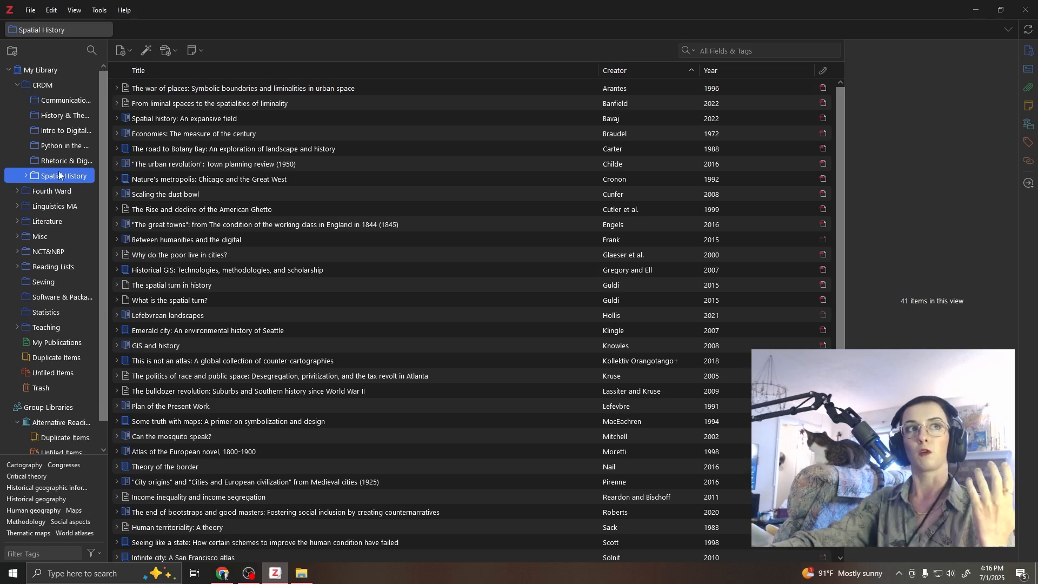
pyautogui.click(18, 86)
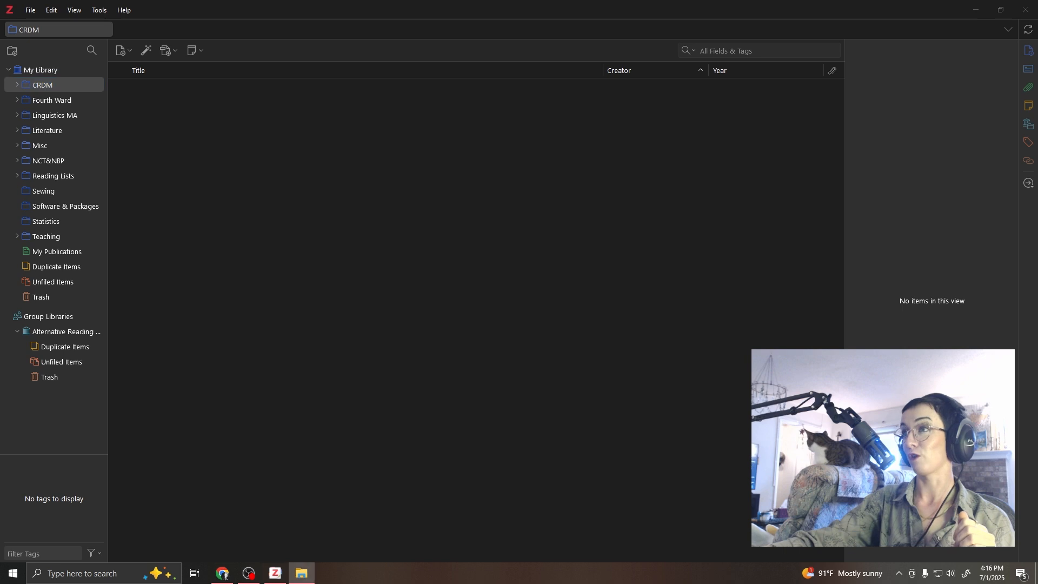
# - Bring the File Explorer window over the library and open the Zotero folder inside NCSU to look through its files
pyautogui.moveTo(1037, 87); pyautogui.dragTo(492, 142)
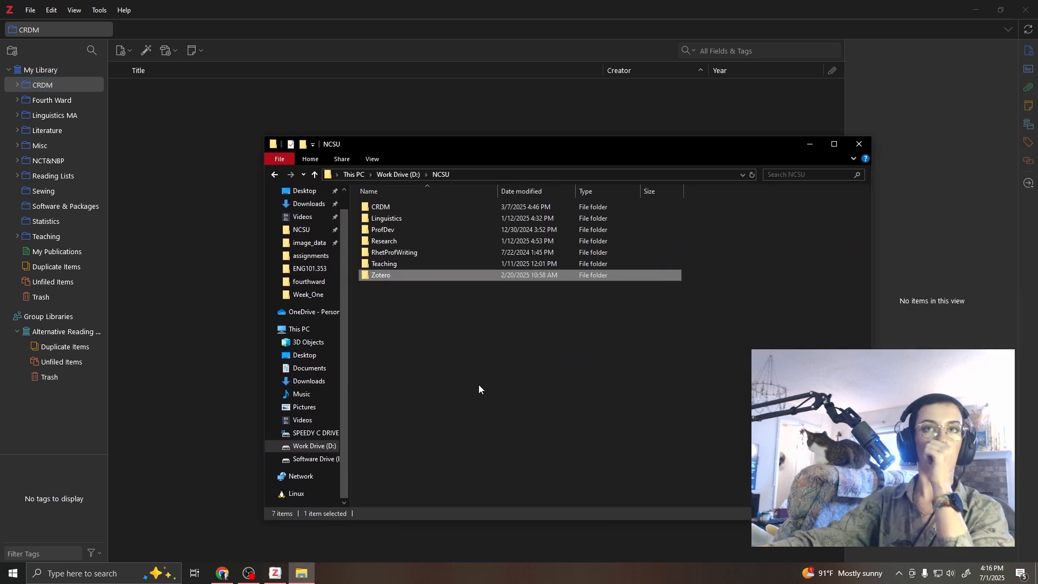
pyautogui.moveTo(417, 269)
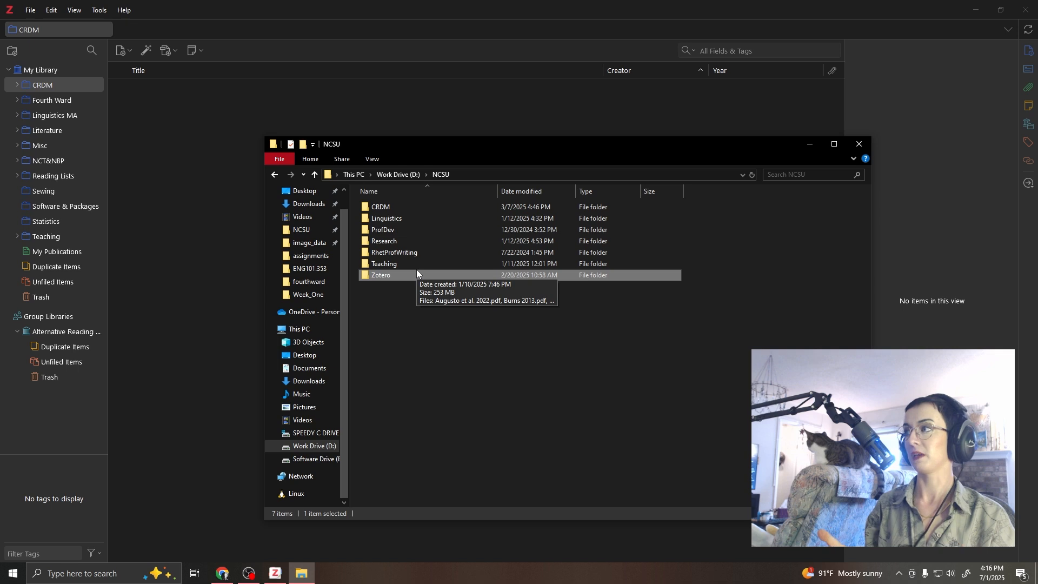
pyautogui.doubleClick(417, 271)
pyautogui.click(417, 271)
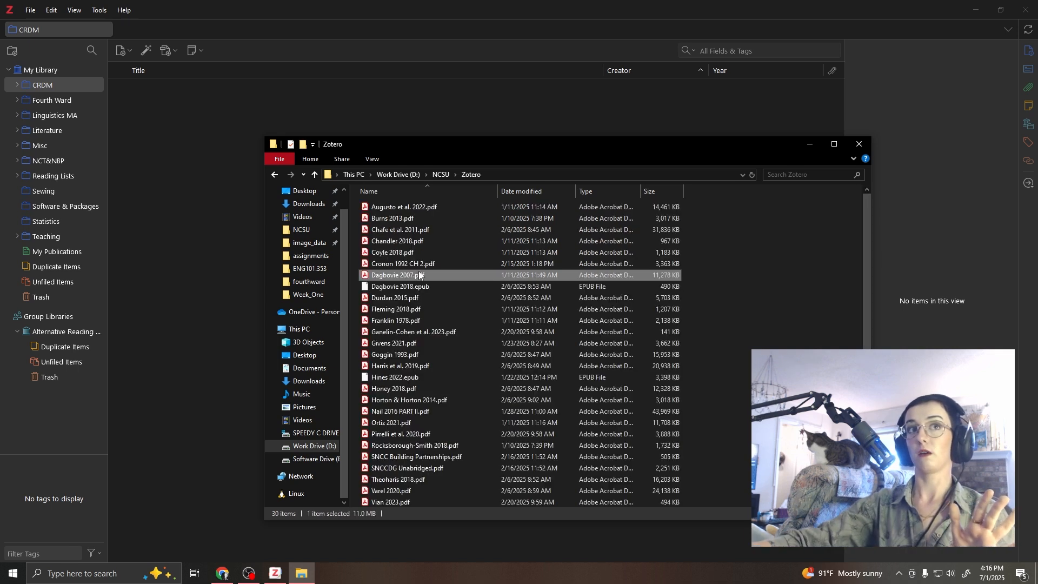
pyautogui.click(771, 235)
pyautogui.scroll(-1, 868, 258)
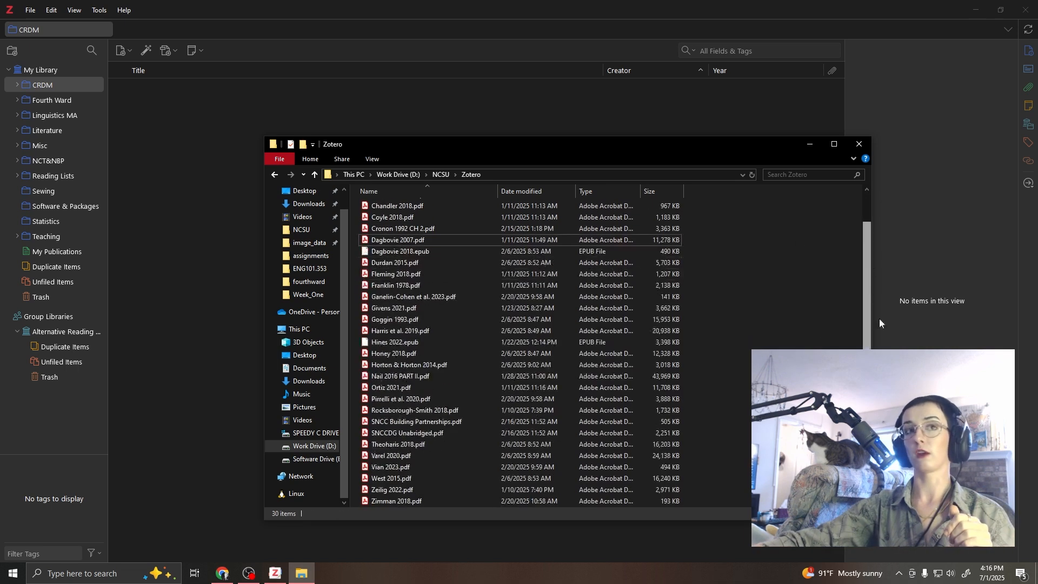
pyautogui.scroll(1, 869, 243)
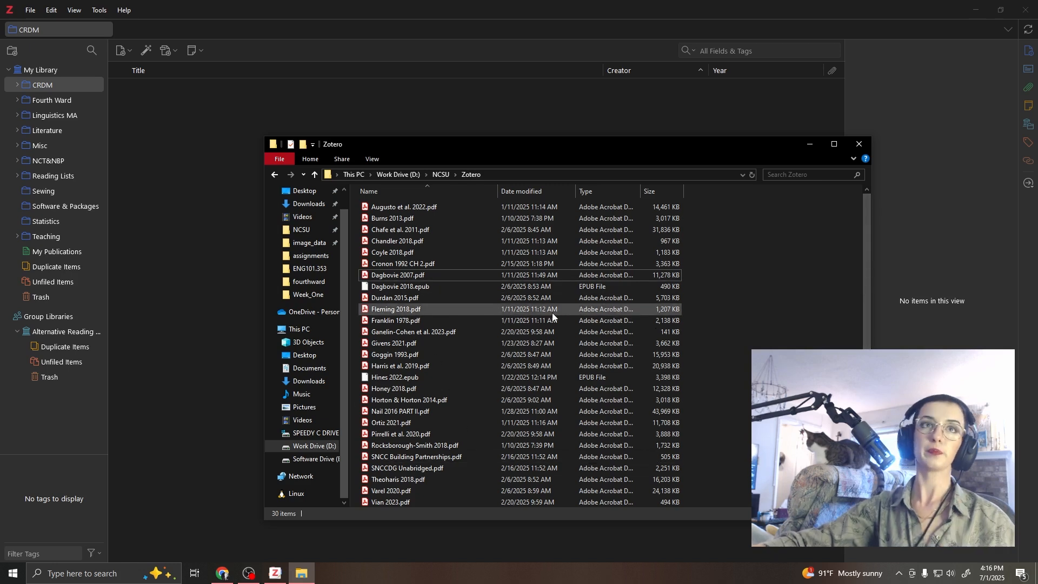
pyautogui.scroll(-1, 466, 424)
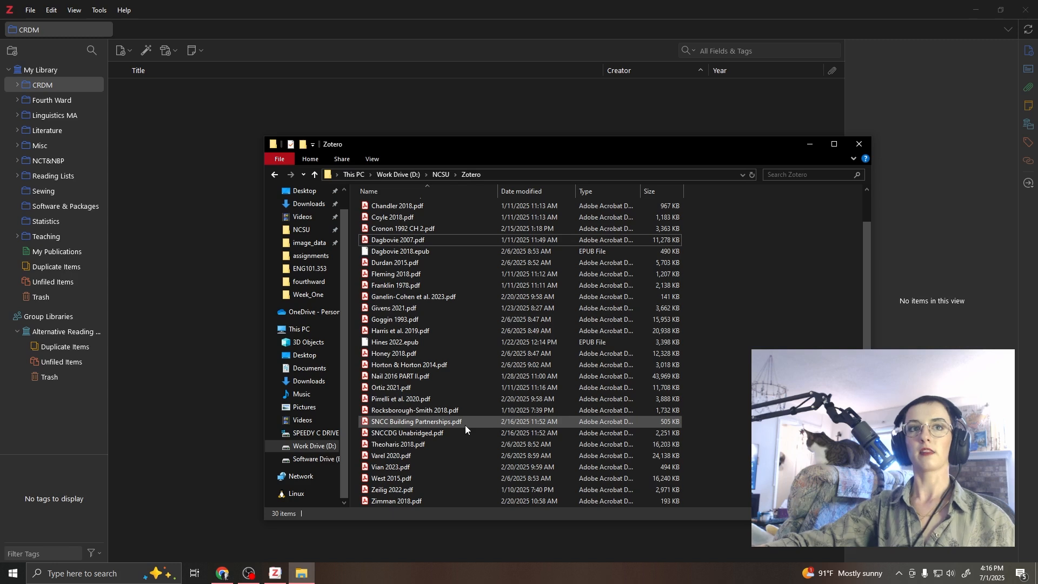
pyautogui.scroll(1, 491, 467)
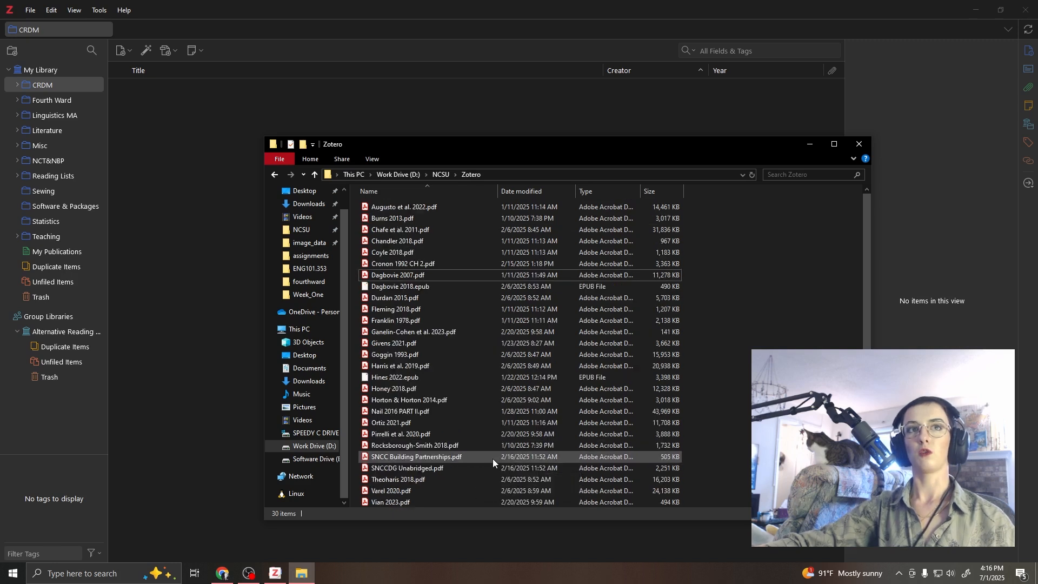
# - Import Augusto et al. 2022.pdf and Burns 2013.pdf from the folder into the CRDM collection and minimize File Explorer
pyautogui.click(441, 204)
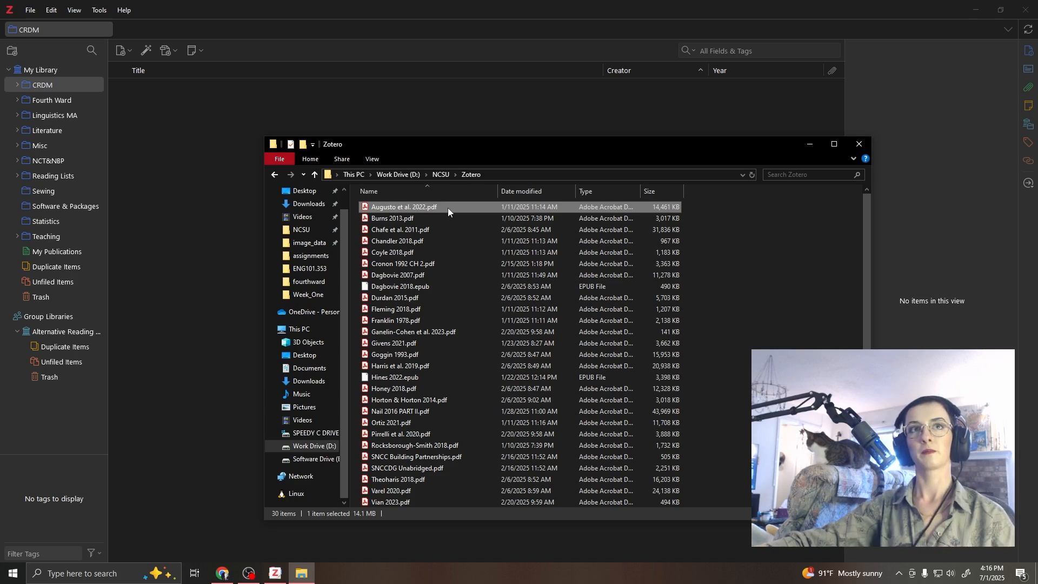
pyautogui.keyDown('shift'); pyautogui.click(446, 216); pyautogui.keyUp('shift')
pyautogui.moveTo(452, 206); pyautogui.dragTo(203, 141)
pyautogui.click(808, 145)
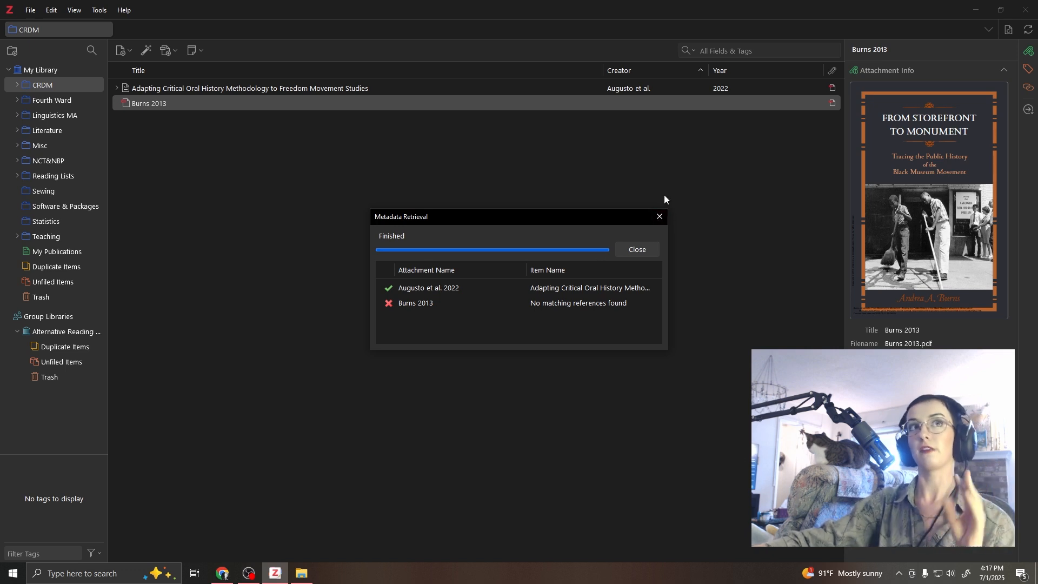
# - Select the imported oral history article, close the metadata retrieval results and show the article's abstract
pyautogui.click(315, 91)
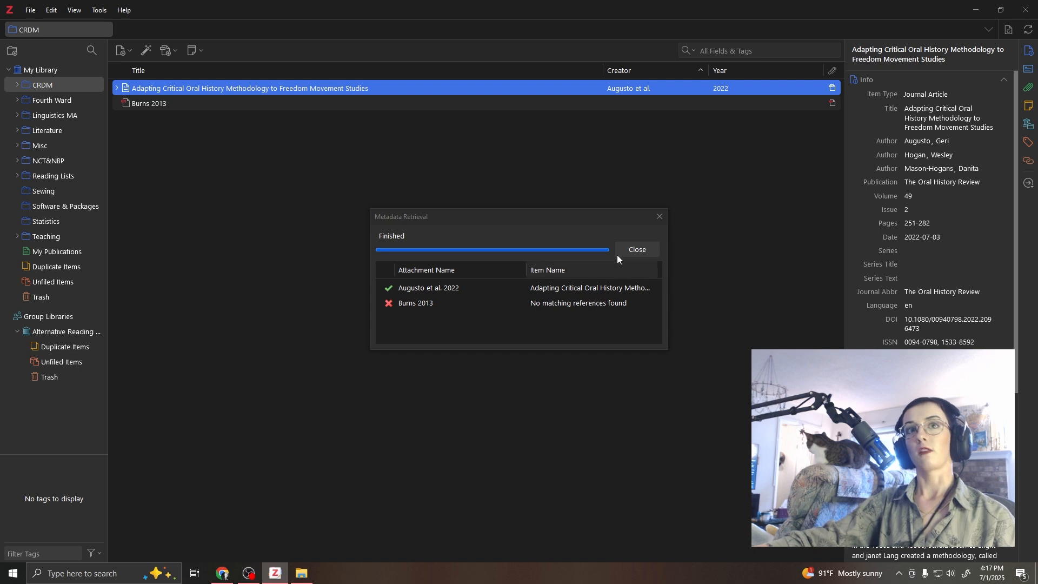
pyautogui.click(660, 216)
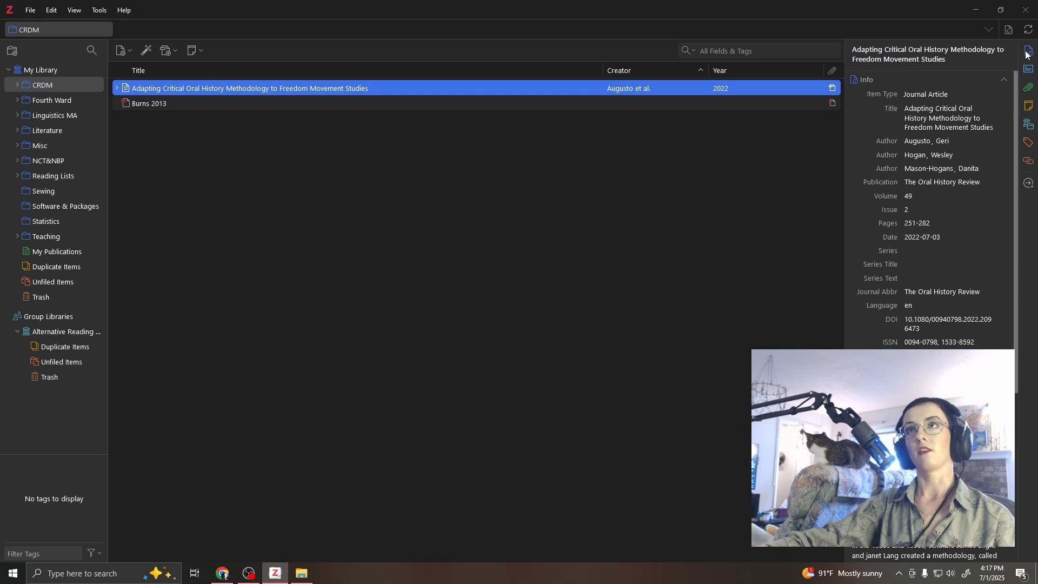
pyautogui.click(1029, 69)
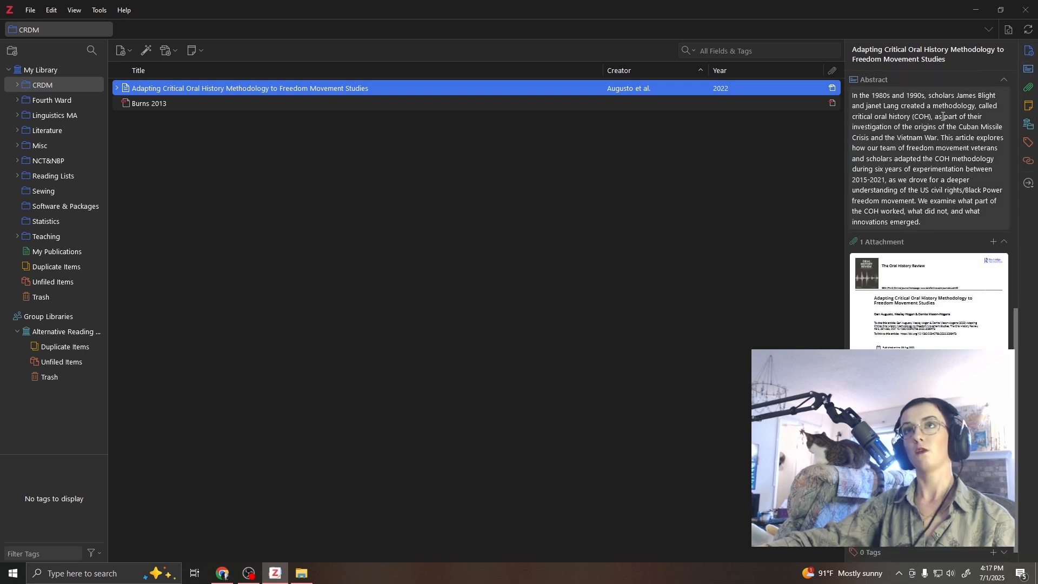
# - Add a note to the oral history article reading "This text is about x...."
pyautogui.click(1029, 110)
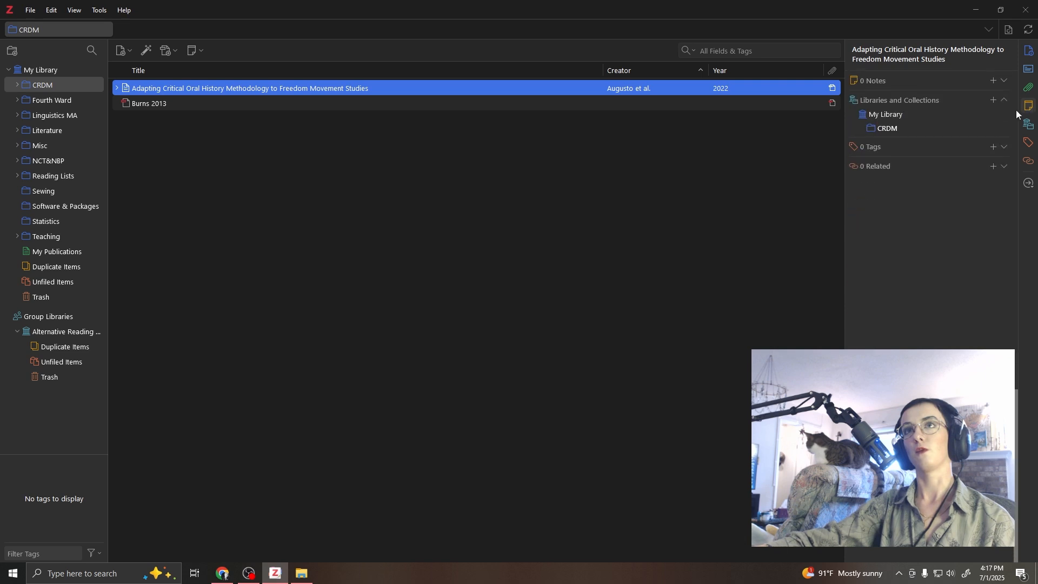
pyautogui.click(992, 80)
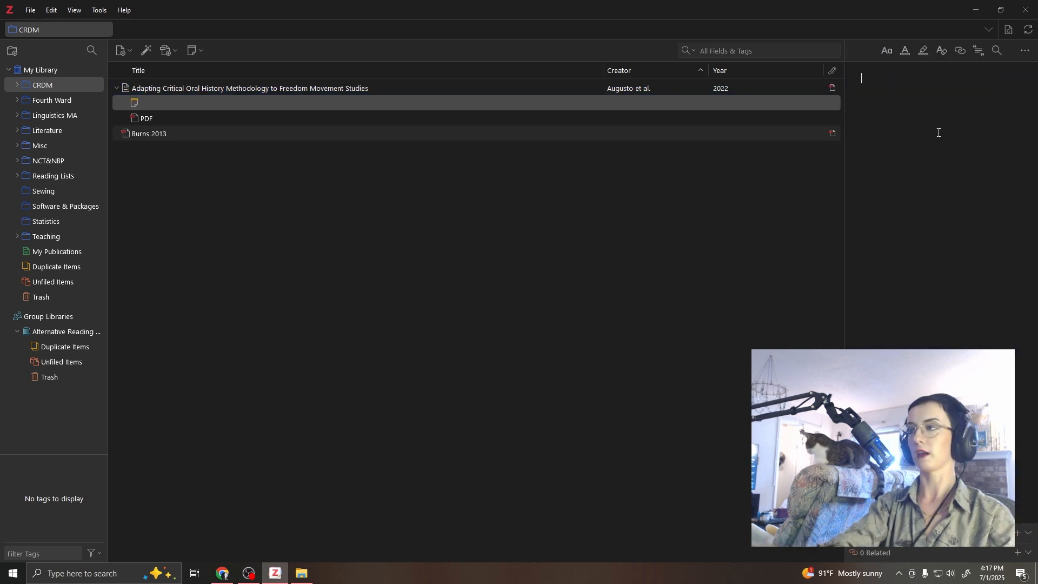
pyautogui.write('This text is about x')
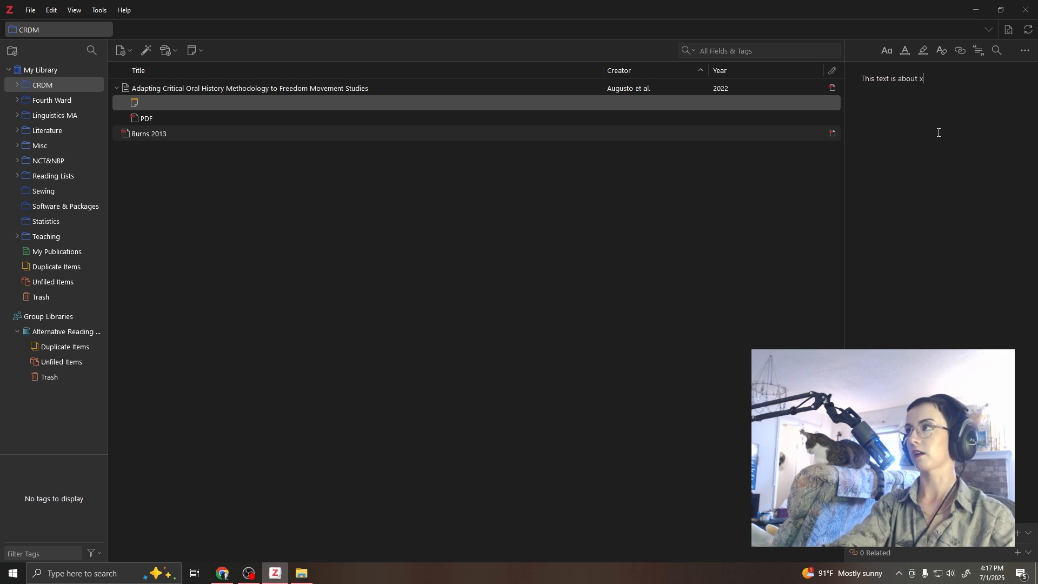
pyautogui.write('....')
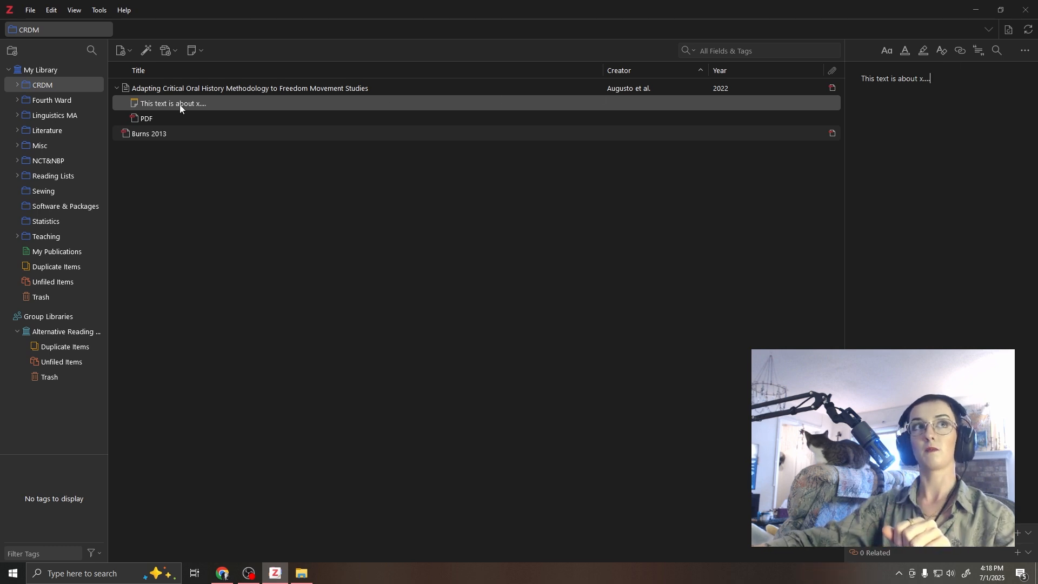
# - Examine the oral history article's attached PDF, its note, and its bibliographic details and abstract
pyautogui.click(115, 89)
pyautogui.click(117, 88)
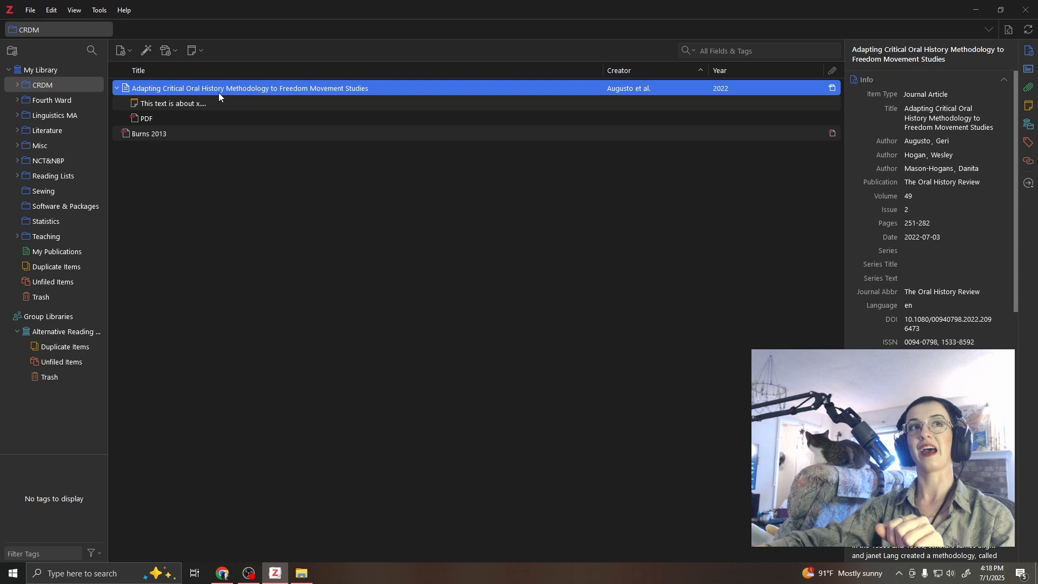
pyautogui.click(184, 115)
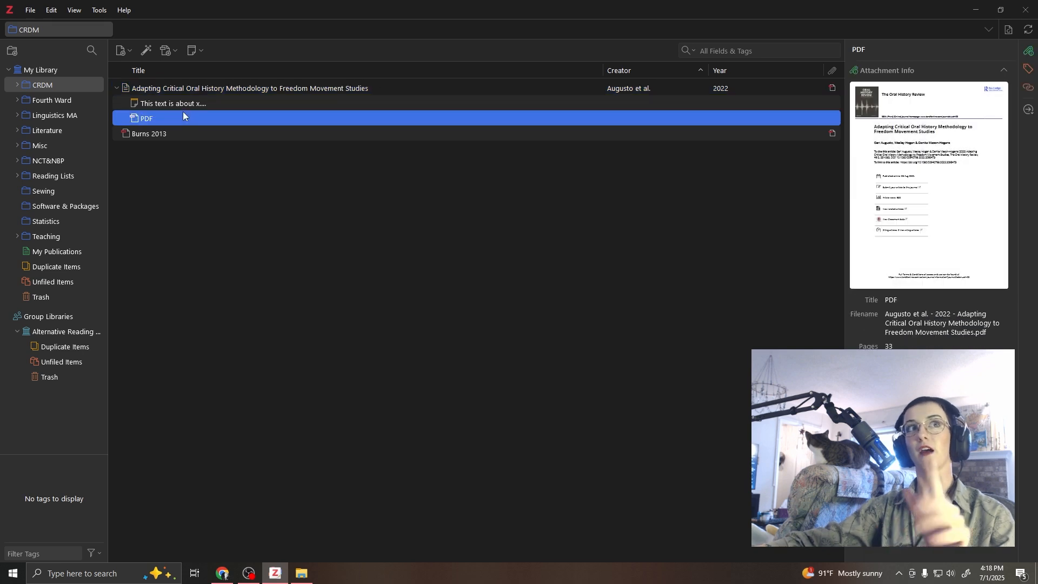
pyautogui.click(182, 104)
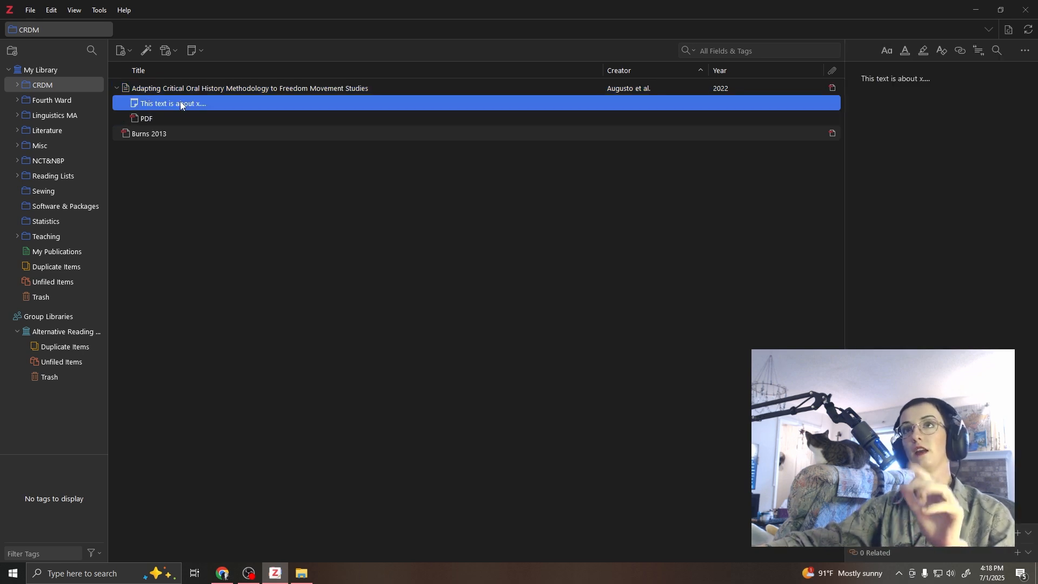
pyautogui.click(186, 92)
pyautogui.scroll(-10, 919, 238)
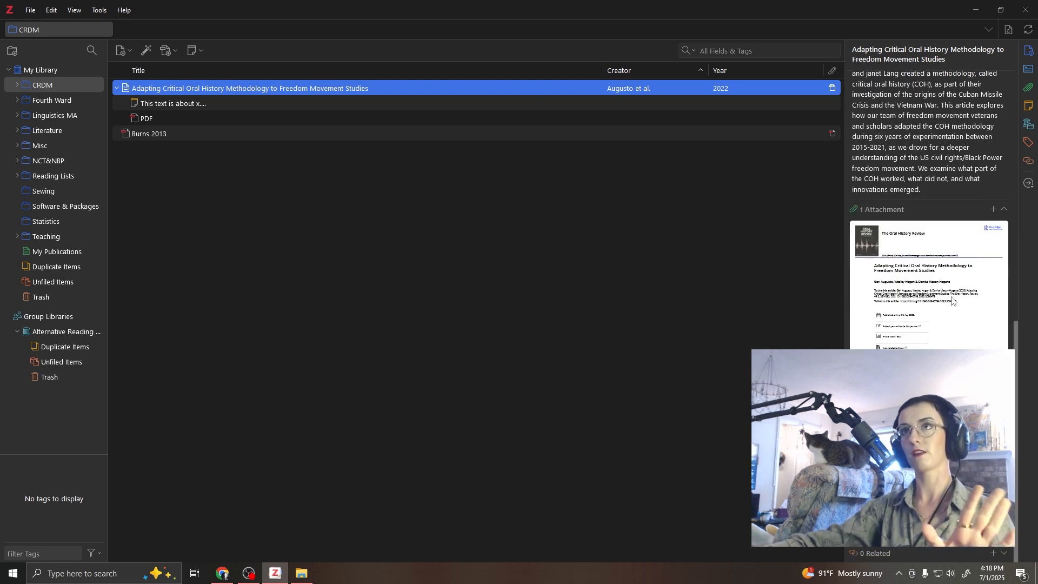
pyautogui.scroll(8, 953, 292)
pyautogui.scroll(2, 954, 258)
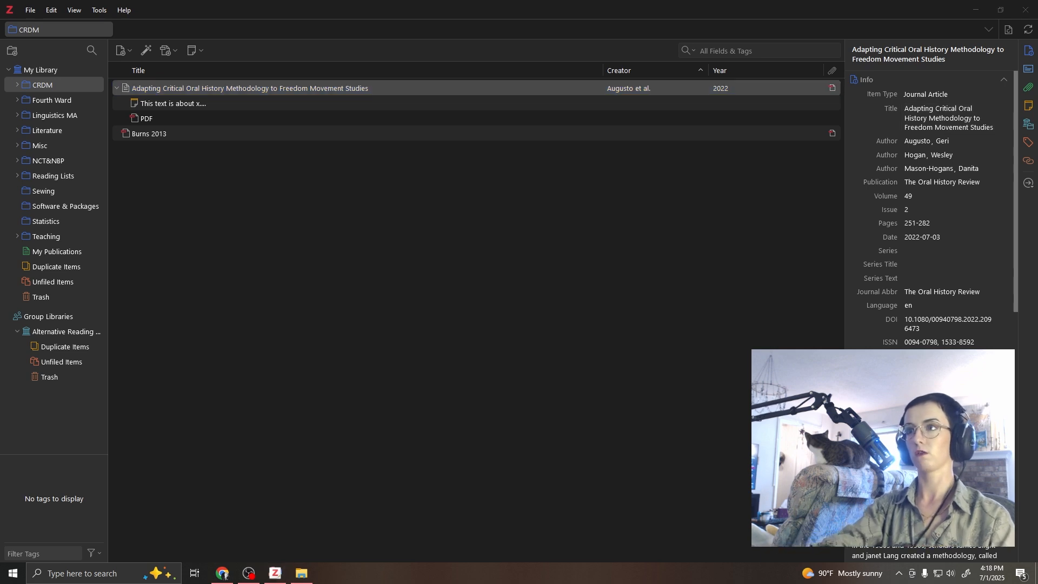
pyautogui.click(395, 195)
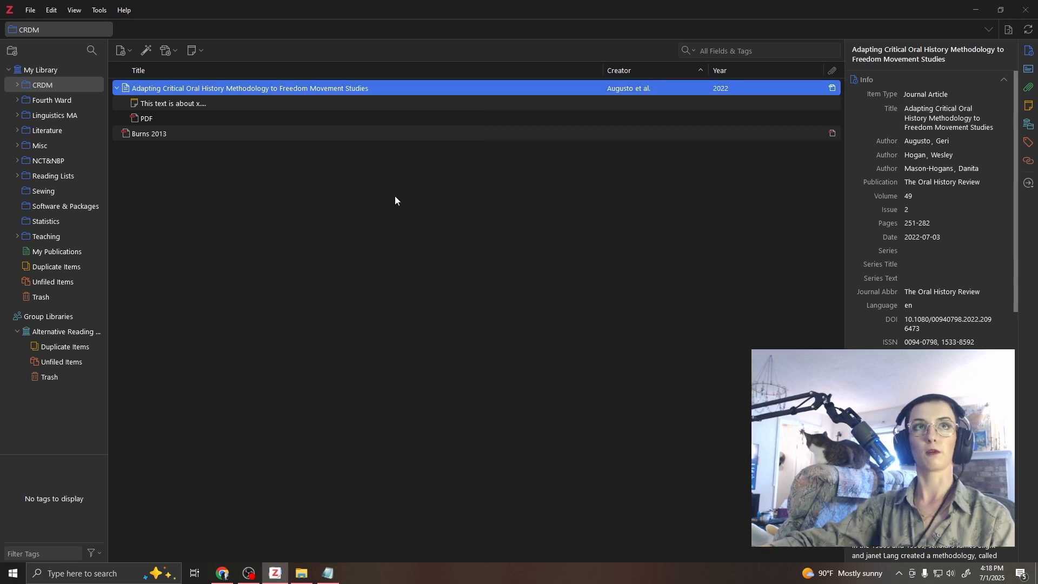
# - Copy a bibliography entry for the oral history article to the clipboard in American Psychological Association (APA) 7th edition style
pyautogui.rightClick(326, 87)
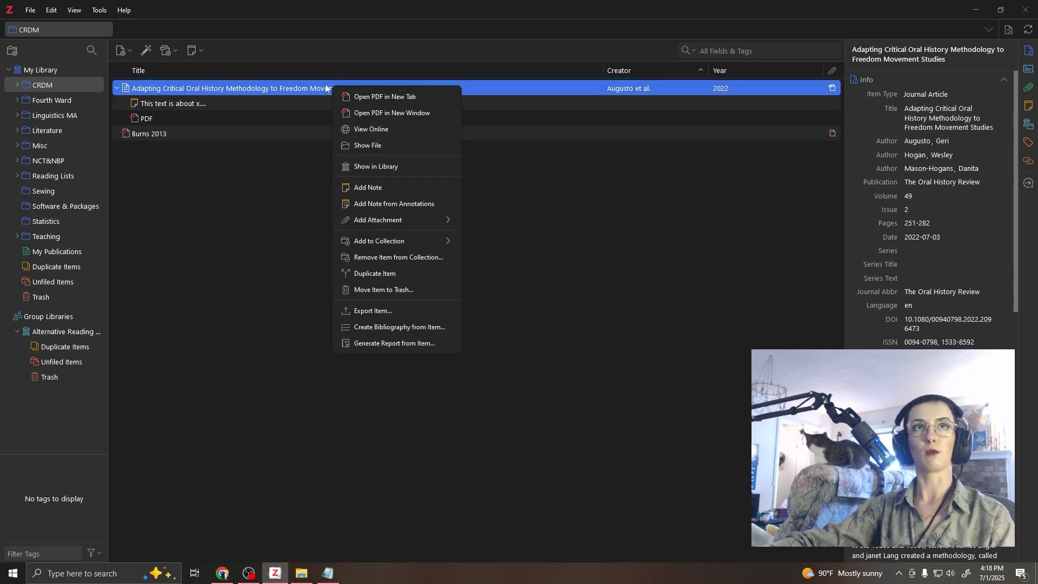
pyautogui.click(400, 327)
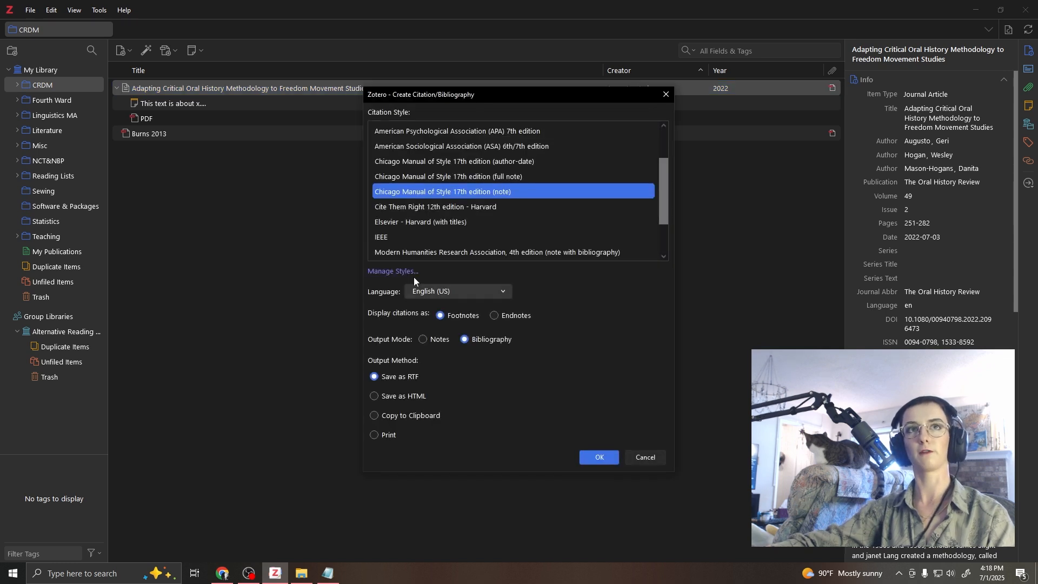
pyautogui.scroll(1, 454, 172)
pyautogui.click(486, 176)
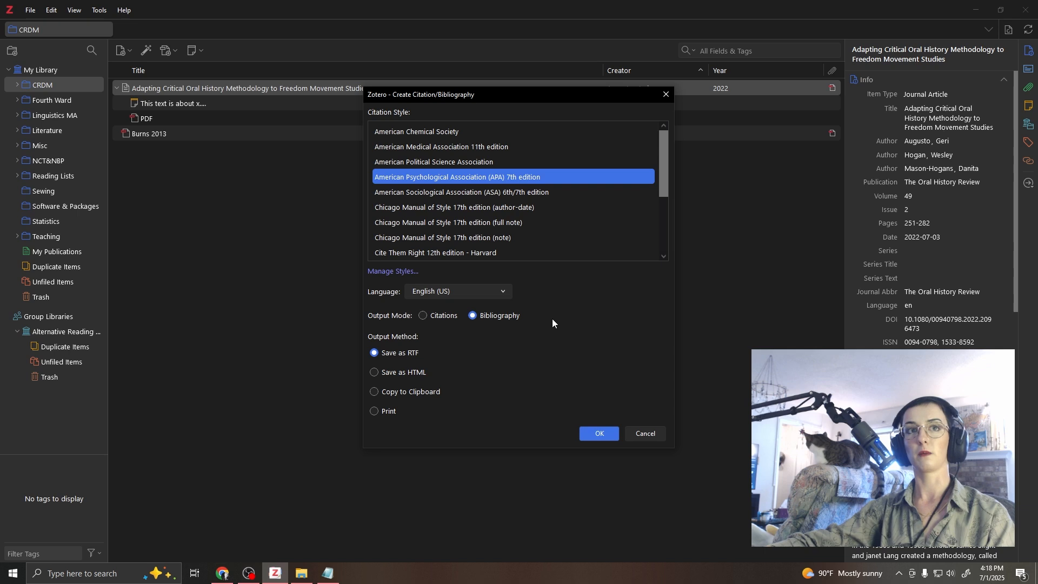
pyautogui.click(385, 392)
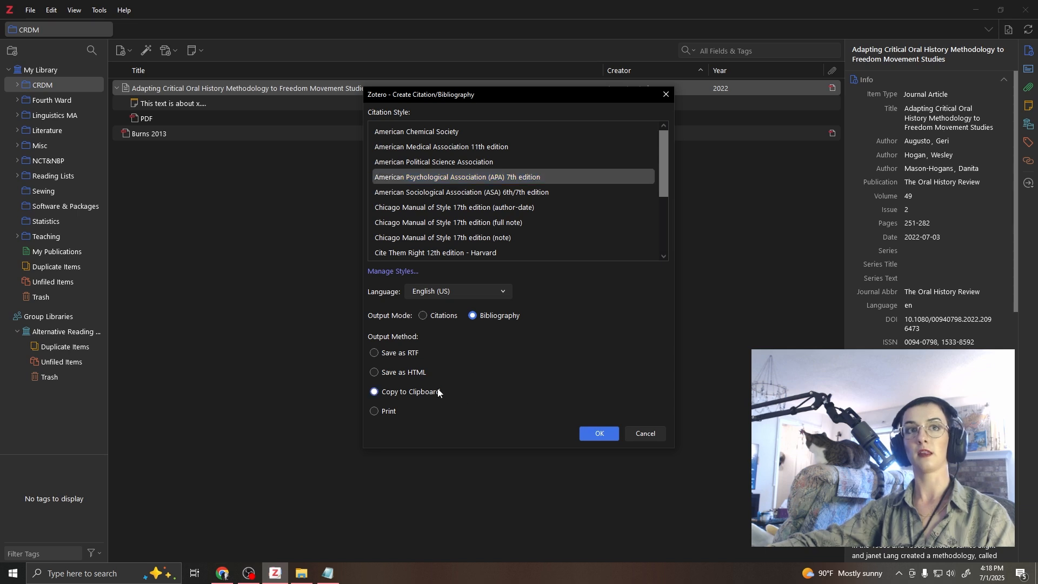
pyautogui.click(600, 434)
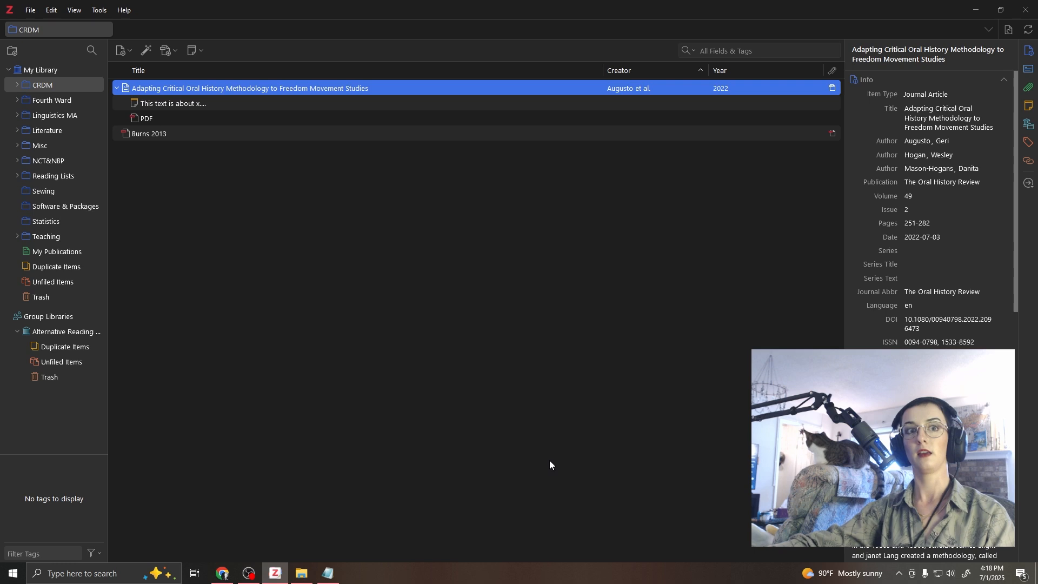
# - Switch to Notepad, paste the copied APA citation, and close the untitled file without saving
pyautogui.click(329, 573)
pyautogui.write('Augusto, G., Hogan, W., & Mason-Hogans, D. (2022). Adapting Critical Oral History Methodology to Freedom Movement Studies. The Oral History Review, 49(2), 251–282. https://doi.org/10.1080/00940798.2022.2096473')
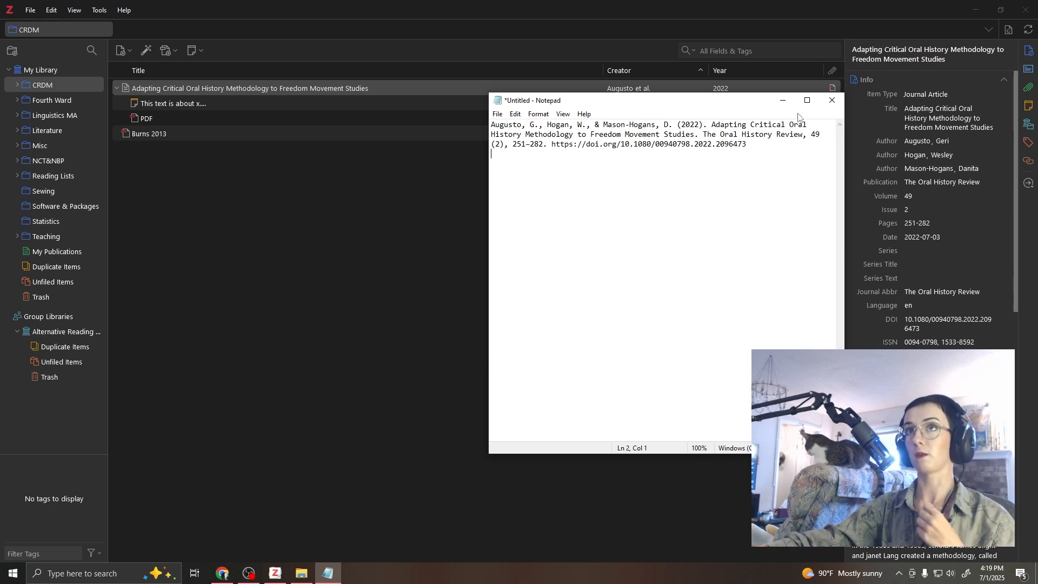
pyautogui.click(831, 103)
pyautogui.click(534, 293)
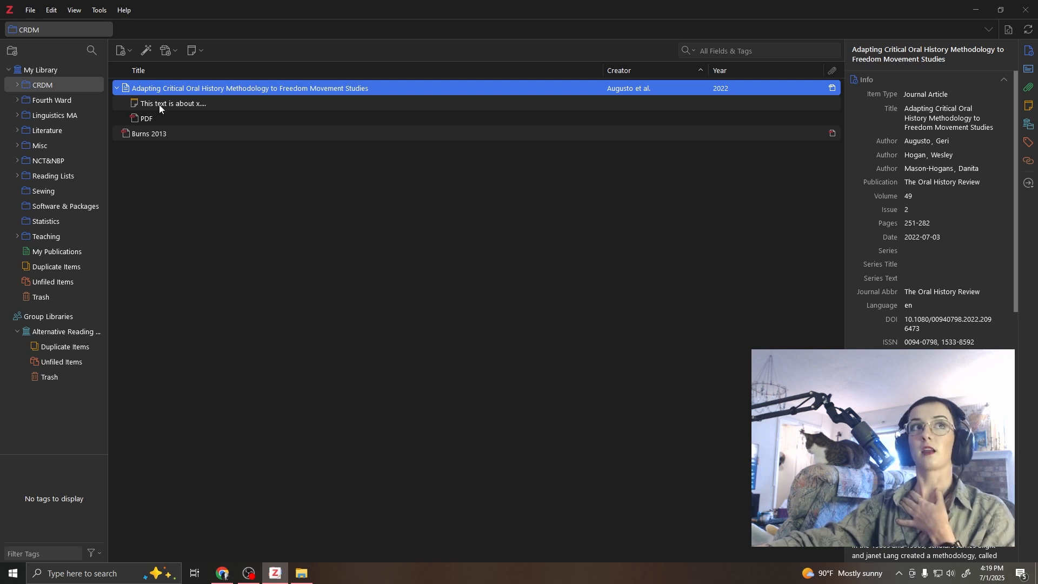
# - Collapse the oral history article's child items, open its PDF and review its opening pages and bibliographic details
pyautogui.click(116, 87)
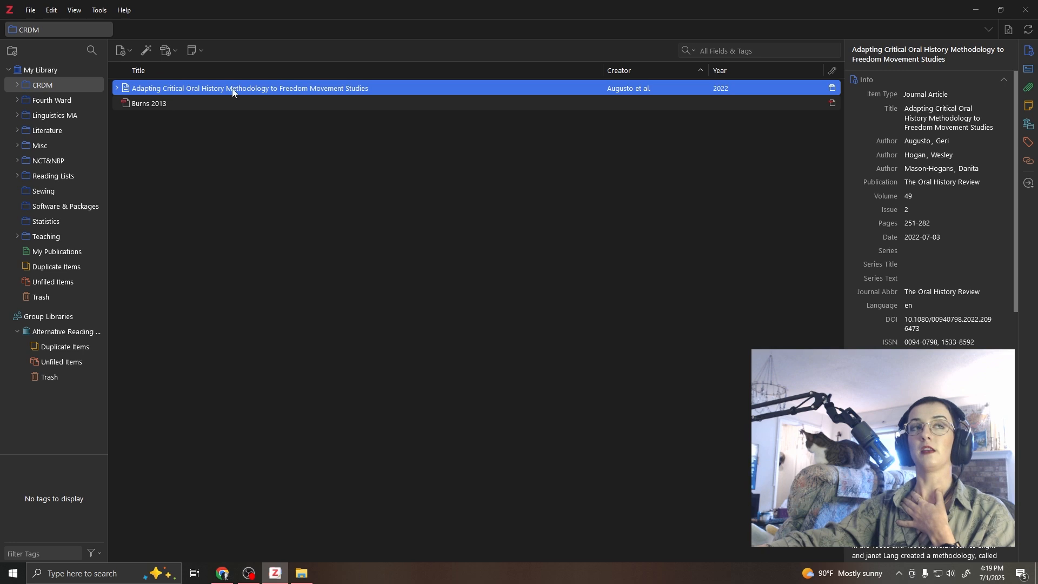
pyautogui.doubleClick(261, 88)
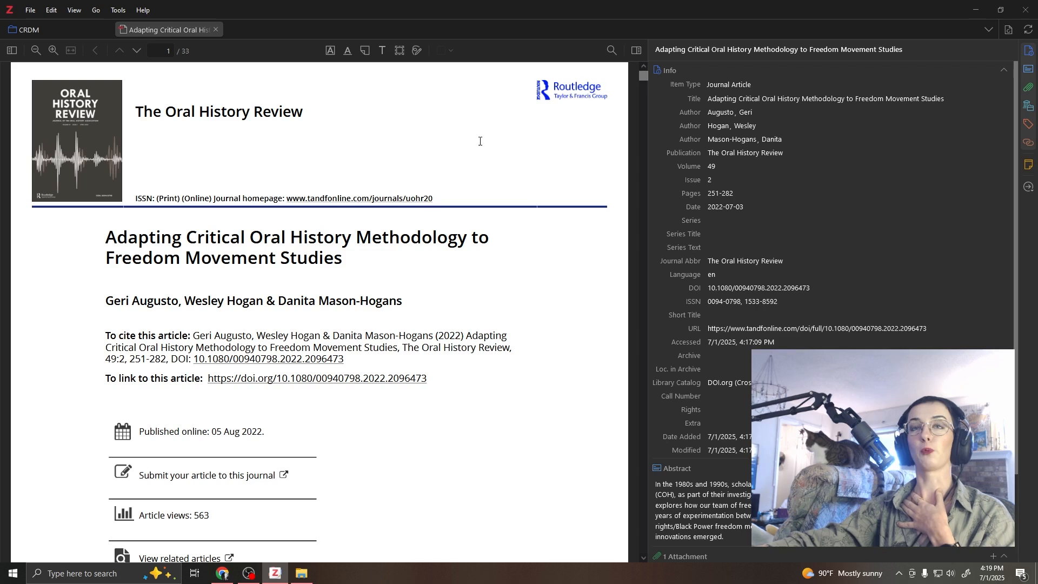
pyautogui.scroll(-3, 964, 427)
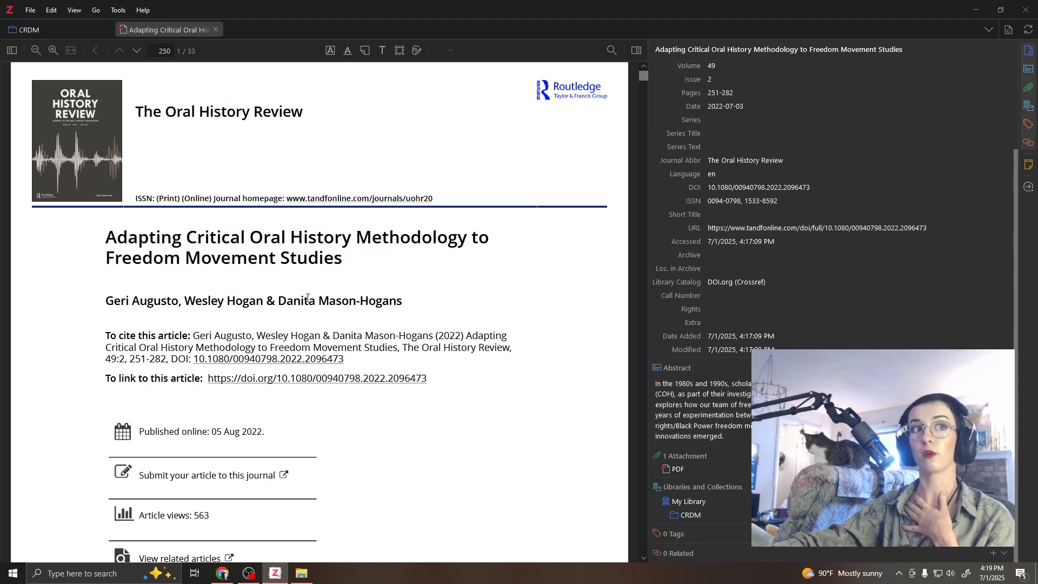
pyautogui.scroll(-10, 308, 298)
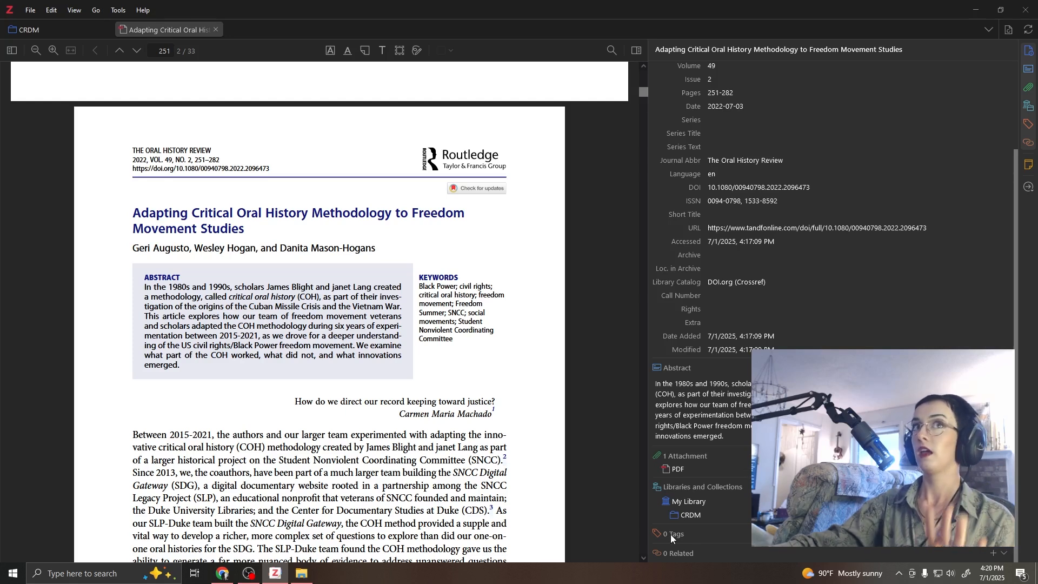
pyautogui.click(55, 30)
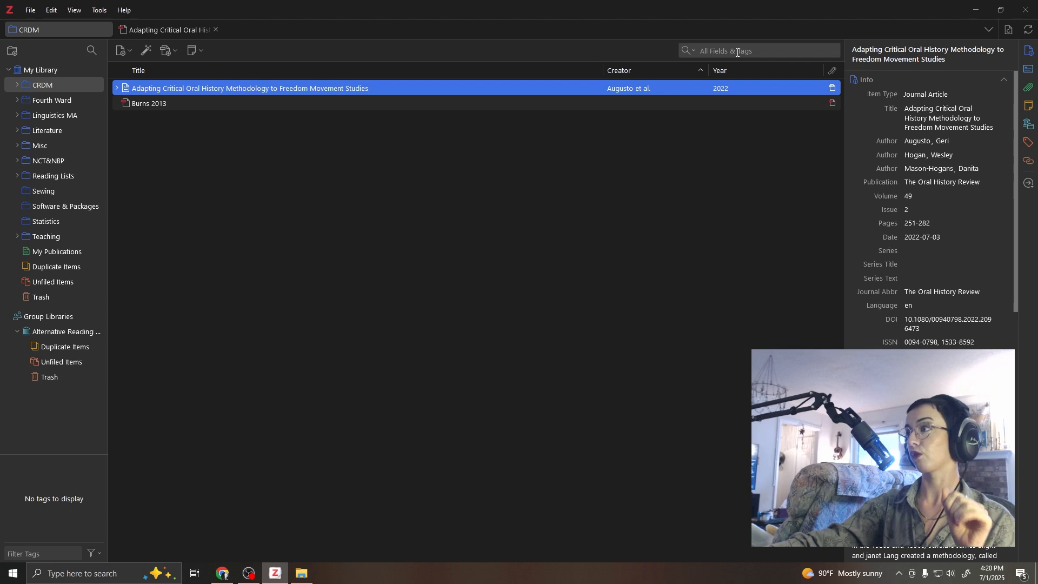
pyautogui.click(173, 26)
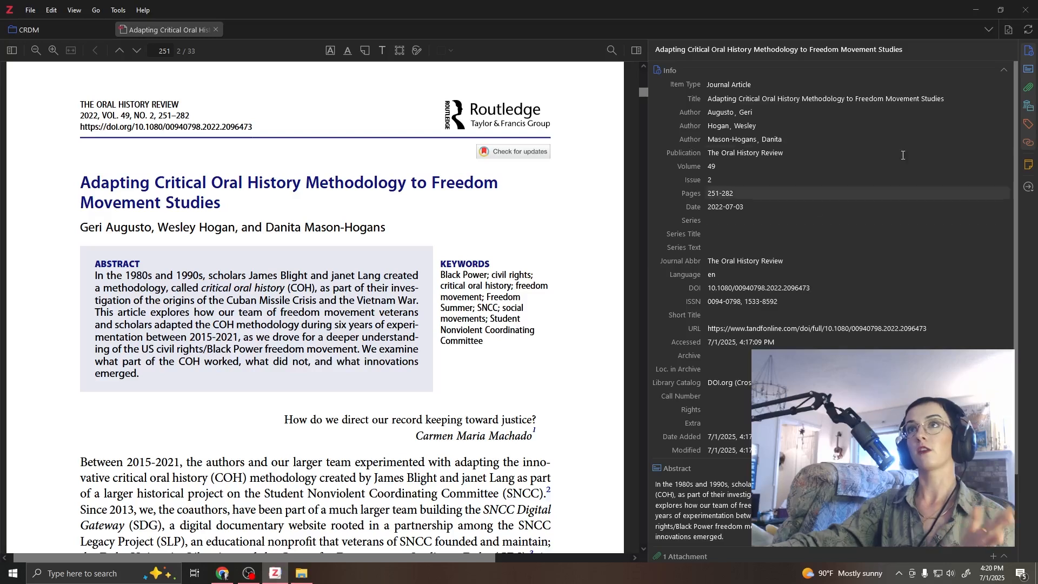
# - Hide the item details beside the PDF and highlight "our larger team experimented with a" in the introduction's first line
pyautogui.click(637, 50)
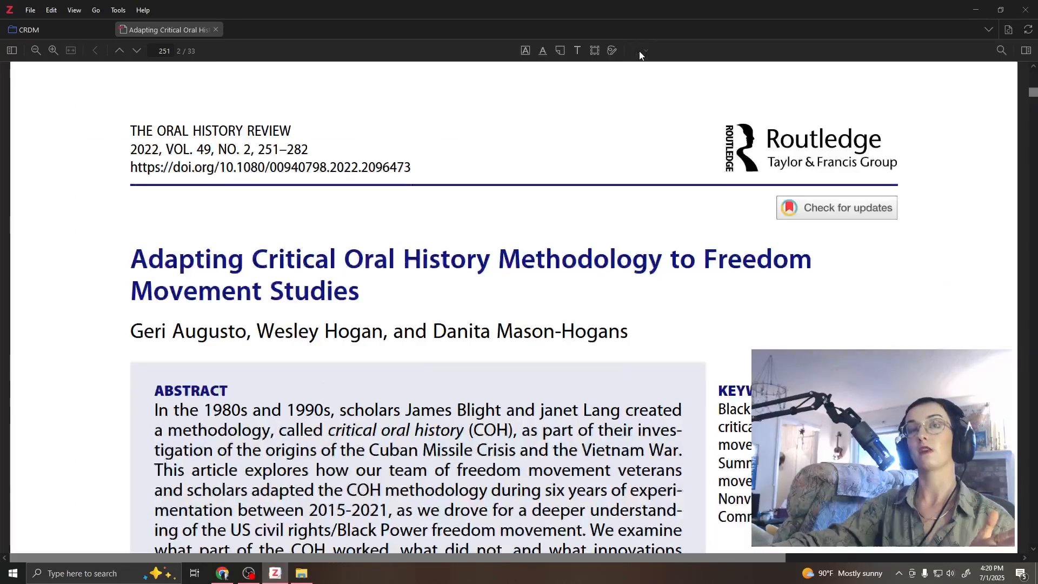
pyautogui.scroll(-2, 453, 354)
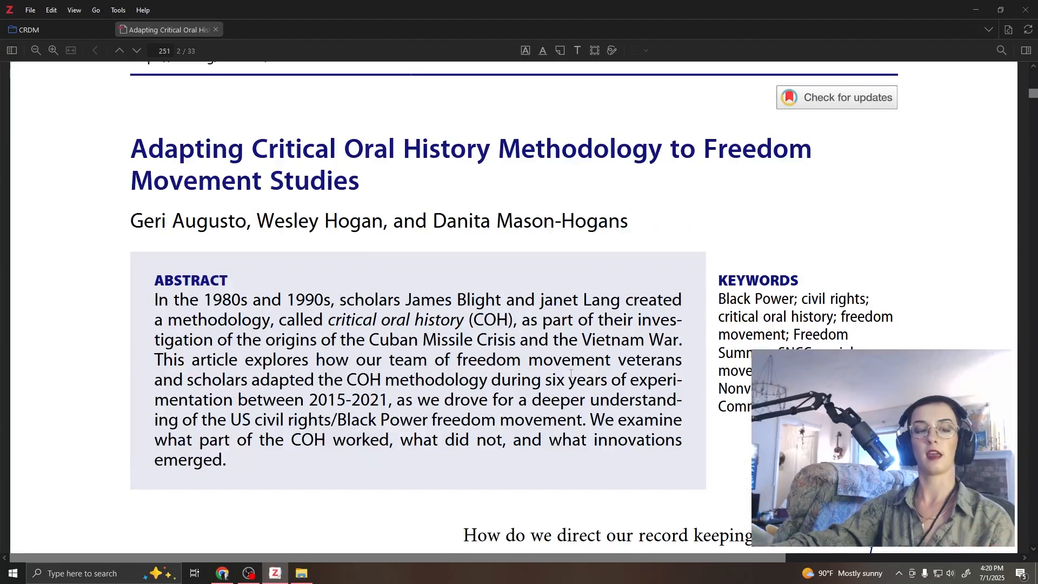
pyautogui.scroll(-5, 441, 319)
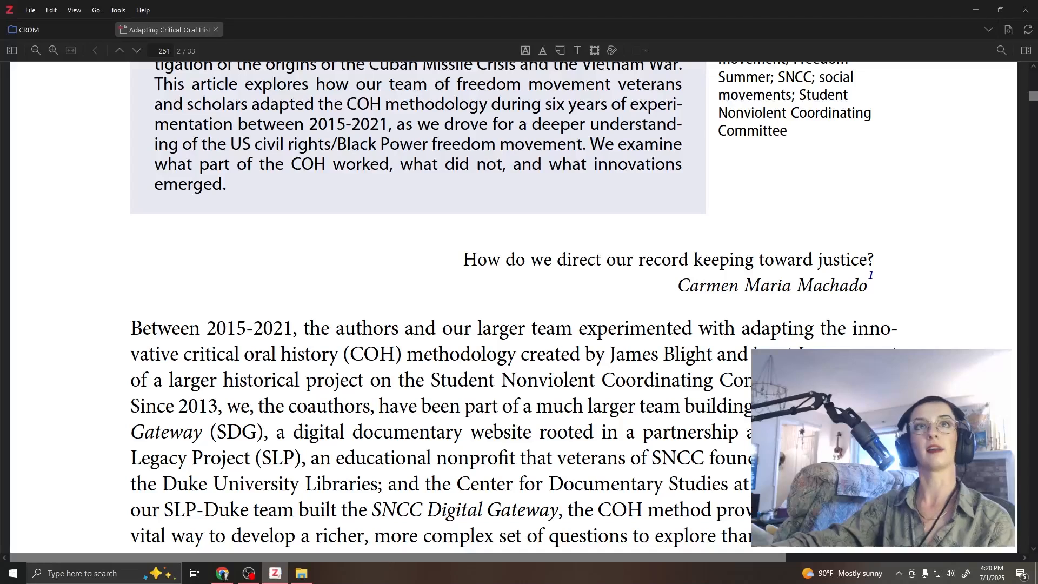
pyautogui.click(525, 51)
pyautogui.moveTo(442, 328); pyautogui.dragTo(751, 333)
# - Place a yellow sticky note at the end of the highlighted phrase, reading "This is a sticky note"
pyautogui.click(560, 51)
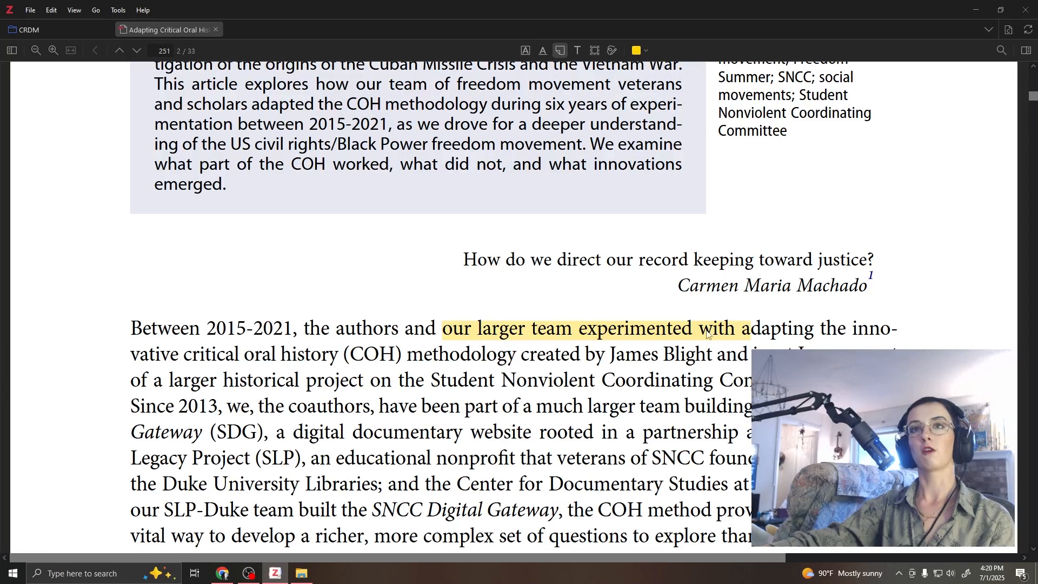
pyautogui.click(735, 315)
pyautogui.write('This is a sticky note')
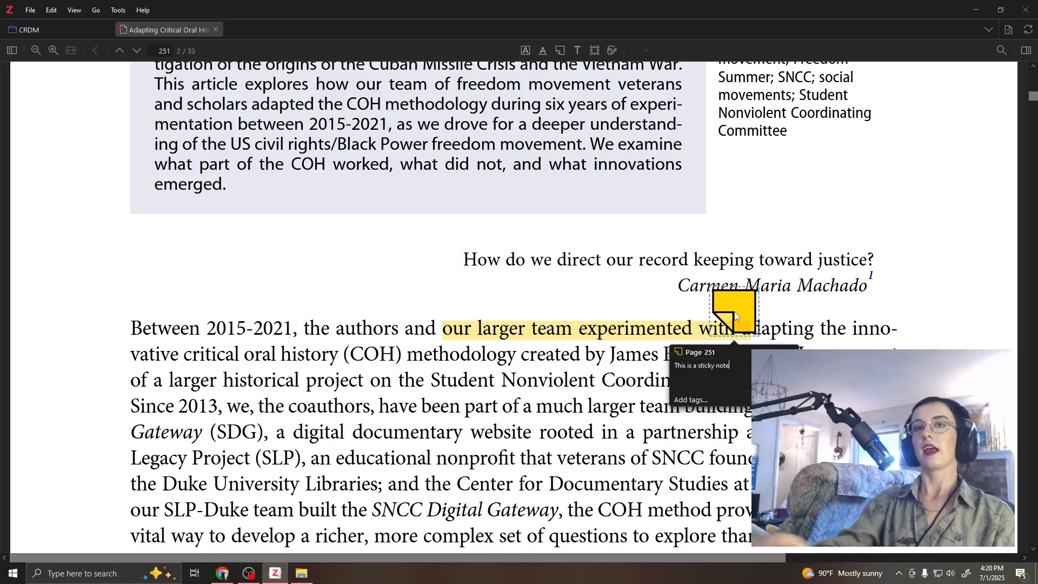
# - Mark the abstract box with a yellow area annotation and draw a blue freehand squiggle below the keywords
pyautogui.click(595, 51)
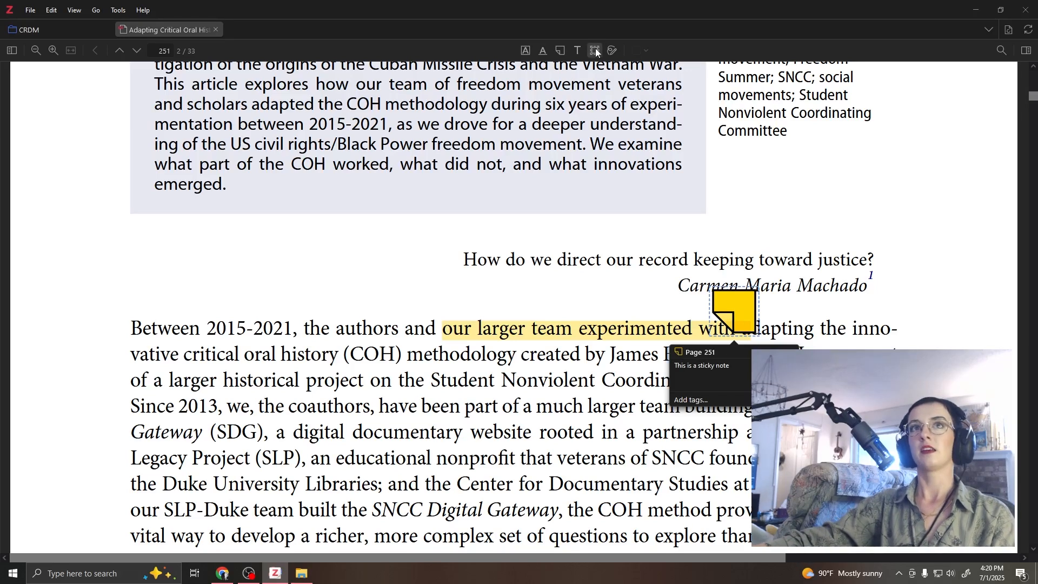
pyautogui.scroll(-4, 298, 431)
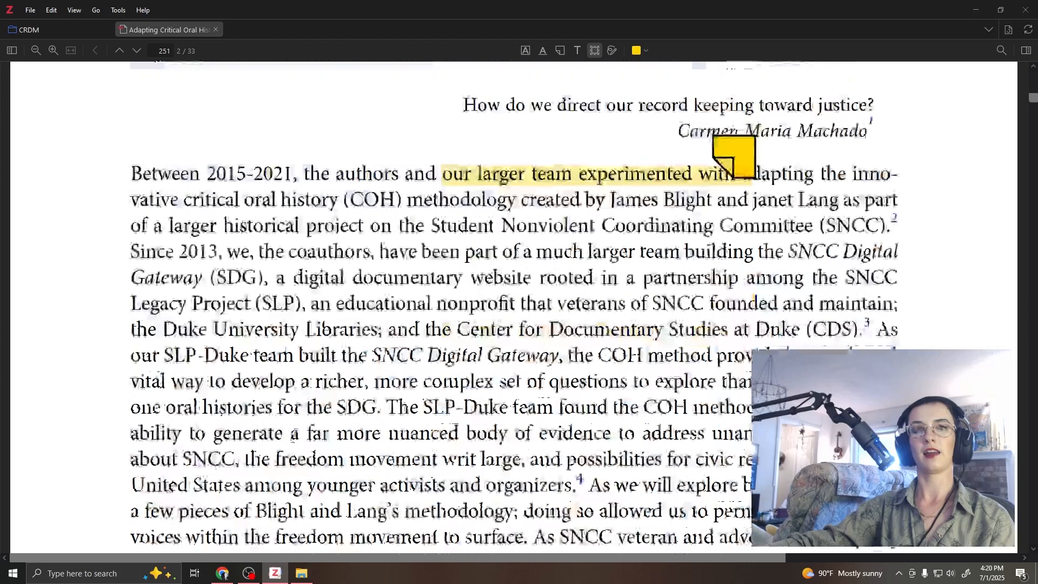
pyautogui.press('alt')
pyautogui.scroll(-1, 301, 431)
pyautogui.scroll(-5, 301, 431)
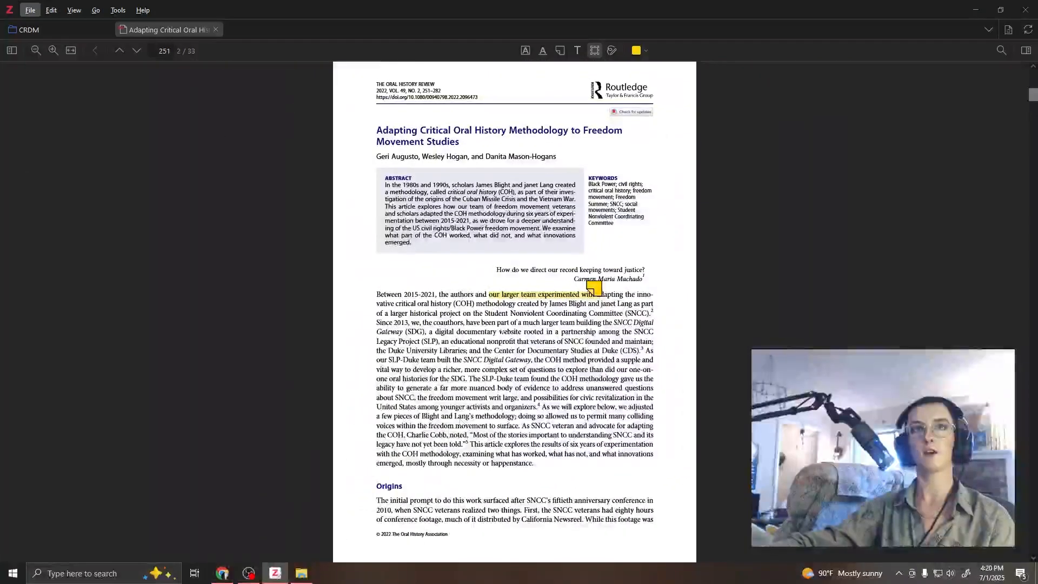
pyautogui.moveTo(373, 163)
pyautogui.mouseDown()
pyautogui.moveTo(509, 214)
pyautogui.moveTo(587, 258)
pyautogui.moveTo(643, 247)
pyautogui.moveTo(656, 233)
pyautogui.mouseUp()
pyautogui.click(612, 50)
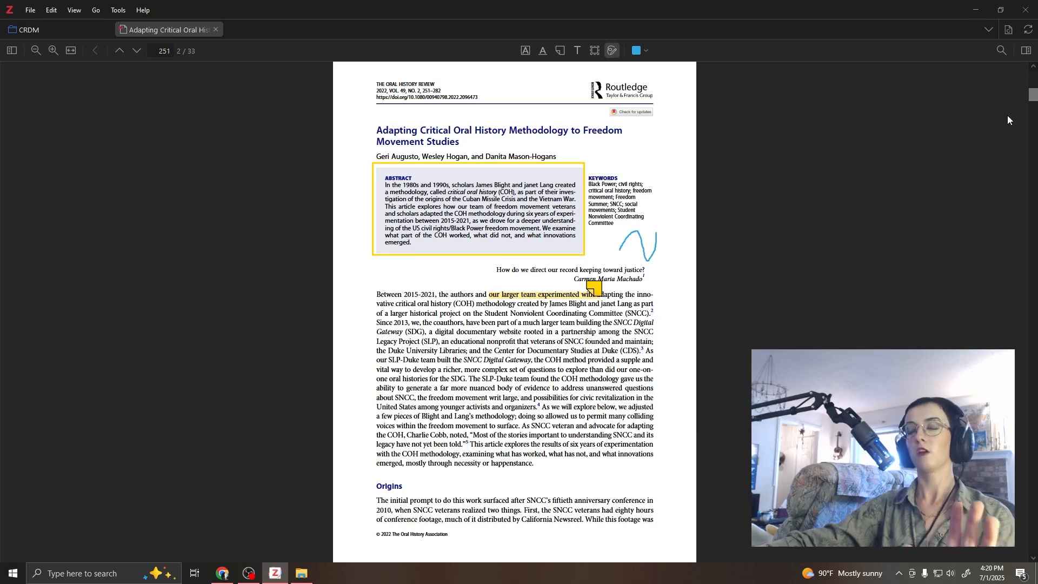
# - Show the item details beside the PDF again and open the article's "This text is about x...." note
pyautogui.click(1028, 51)
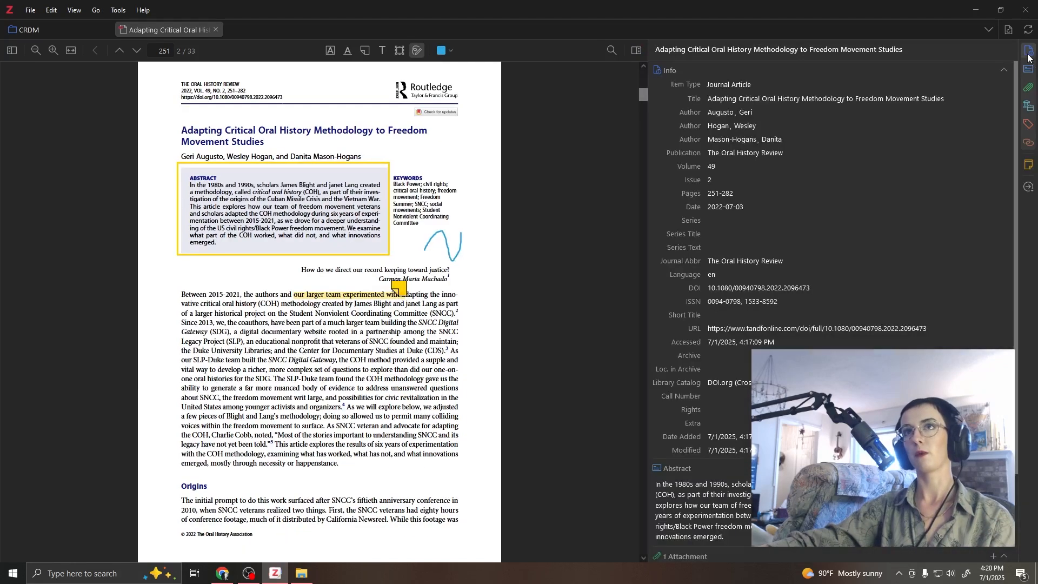
pyautogui.click(1027, 168)
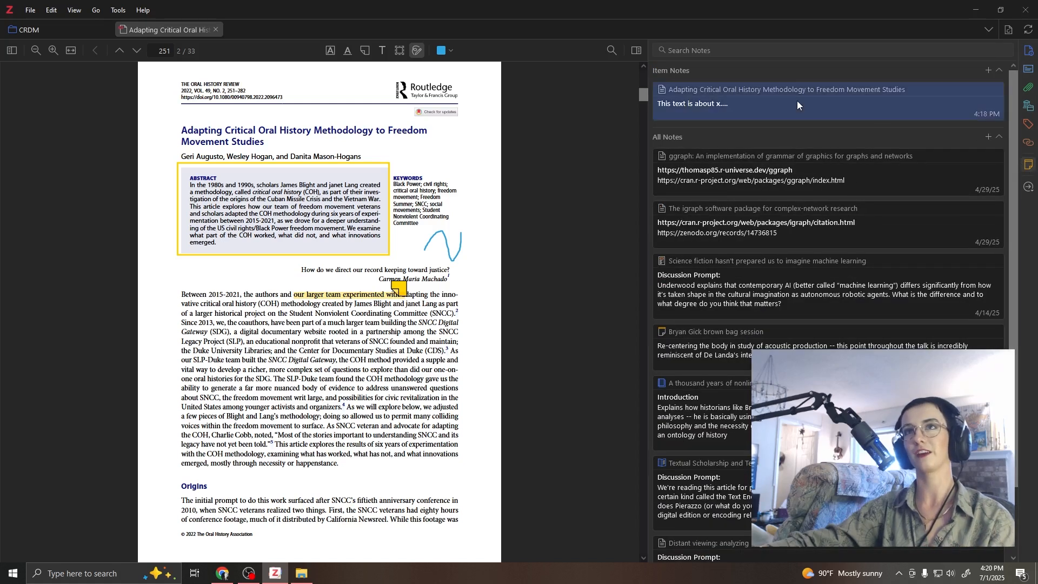
pyautogui.click(797, 101)
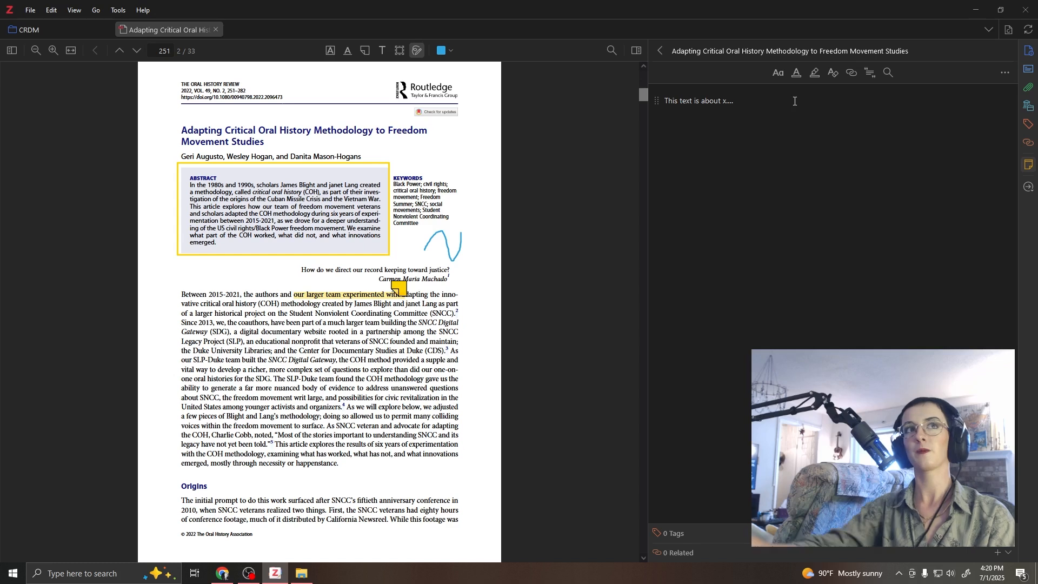
# - Leave the drawing tool, add the abstract's area annotation to the open note and check its inserted citation
pyautogui.click(419, 50)
pyautogui.click(352, 167)
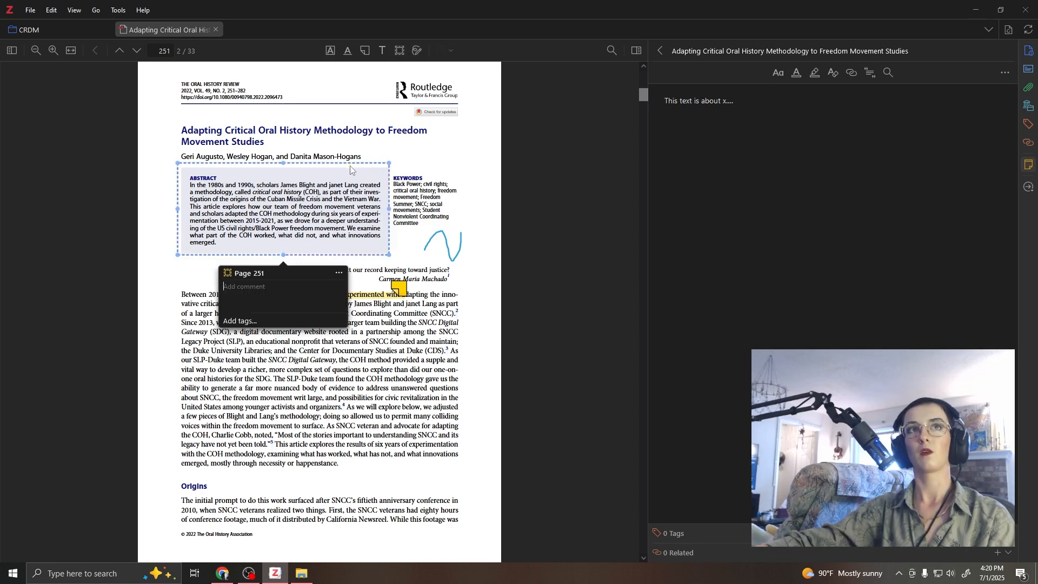
pyautogui.rightClick(352, 169)
pyautogui.click(378, 175)
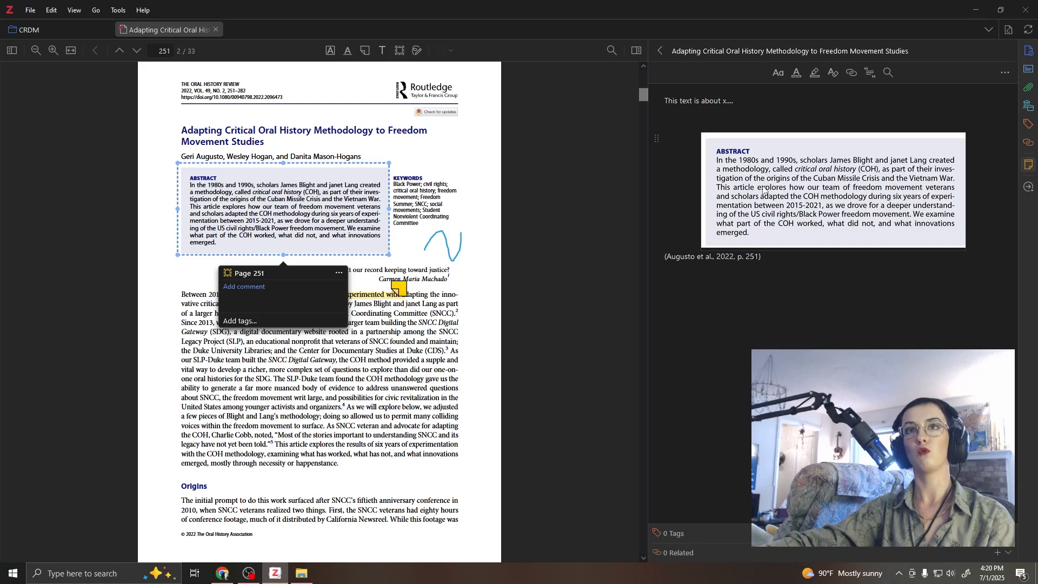
pyautogui.click(738, 258)
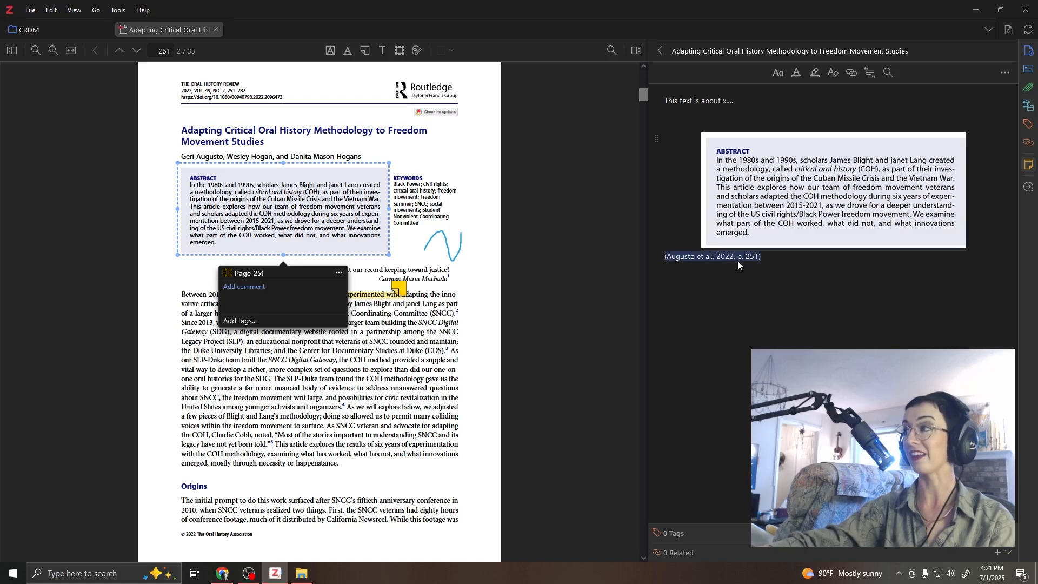
pyautogui.click(740, 260)
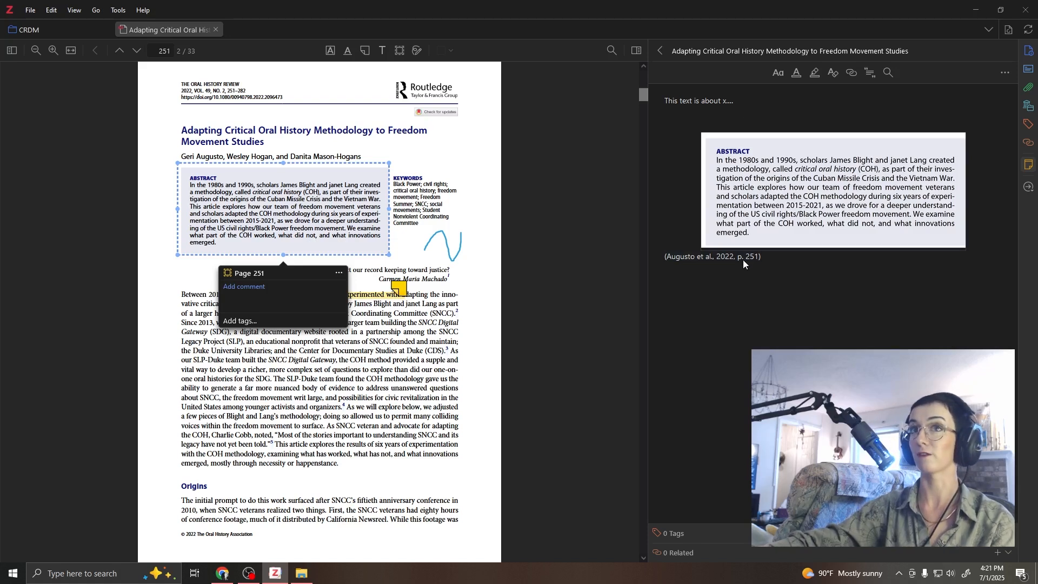
# - Add the yellow highlight "our larger team experimented with a" to the open note
pyautogui.click(372, 298)
pyautogui.rightClick(372, 298)
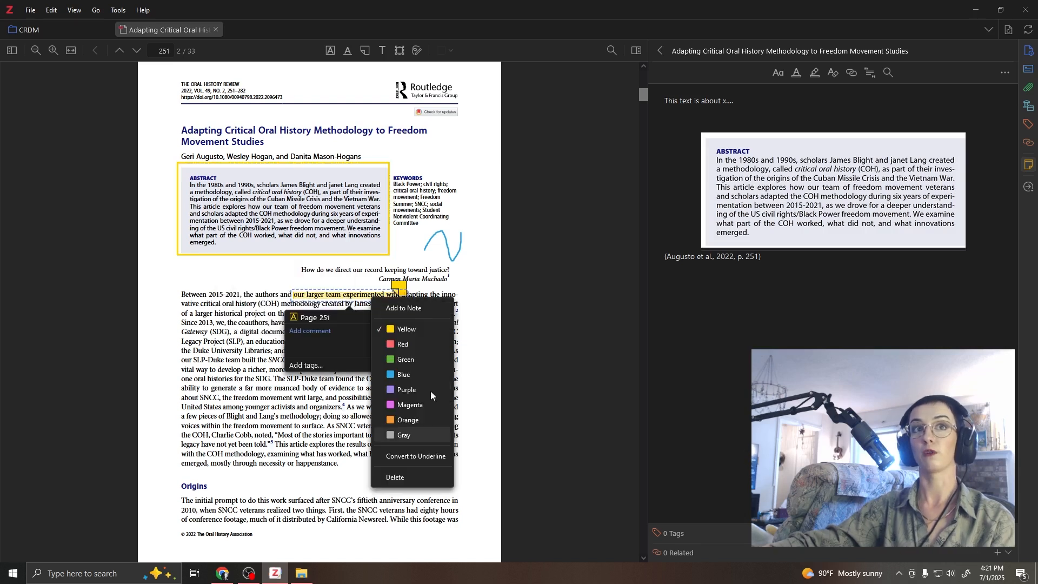
pyautogui.click(418, 308)
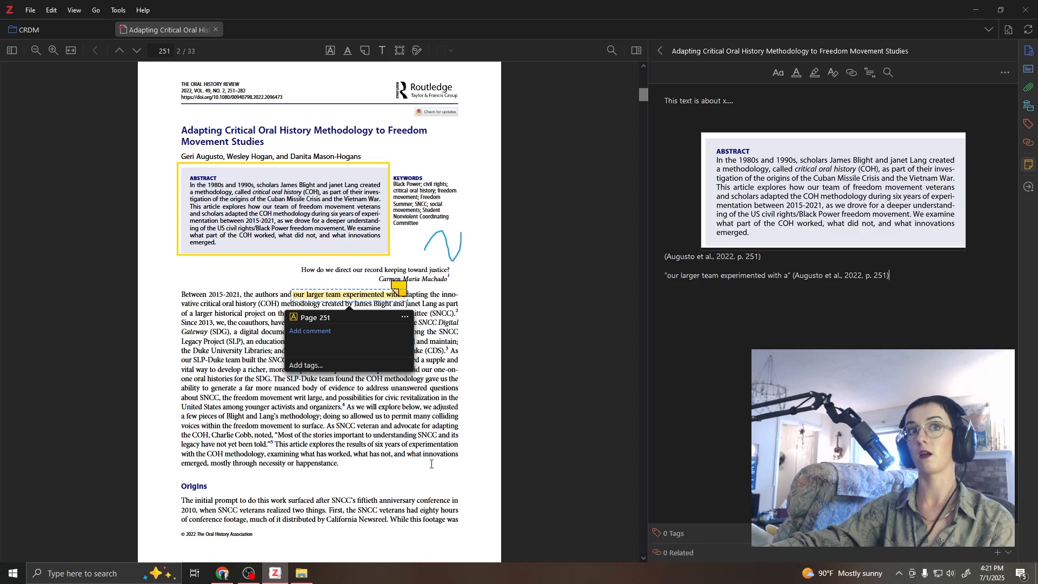
# - Select the passage starting "methodology; doing so allowed us to permit many colliding" and inspect the citation after the note's quotation
pyautogui.scroll(-1, 296, 307)
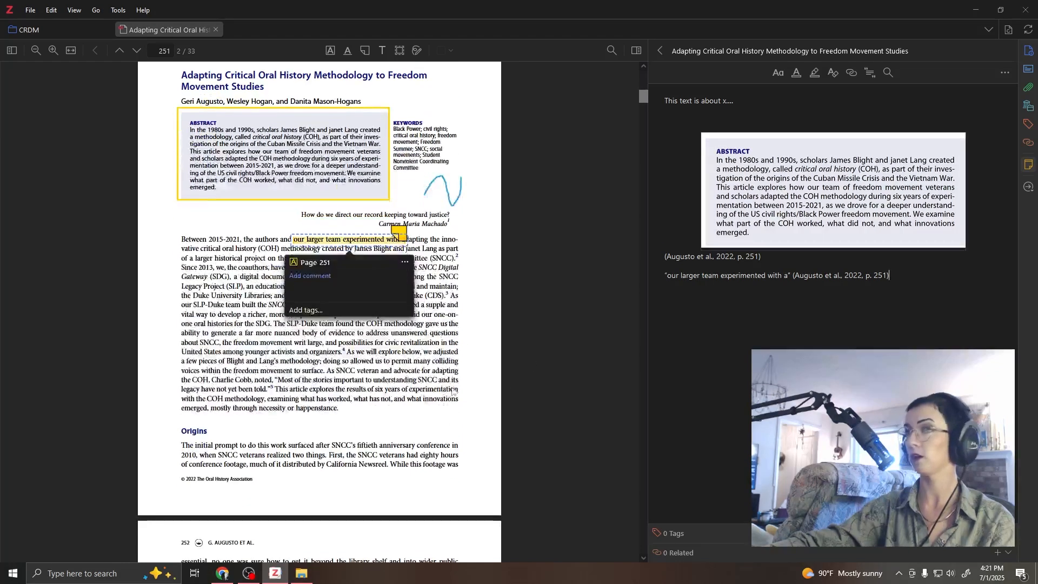
pyautogui.moveTo(280, 361); pyautogui.dragTo(396, 381)
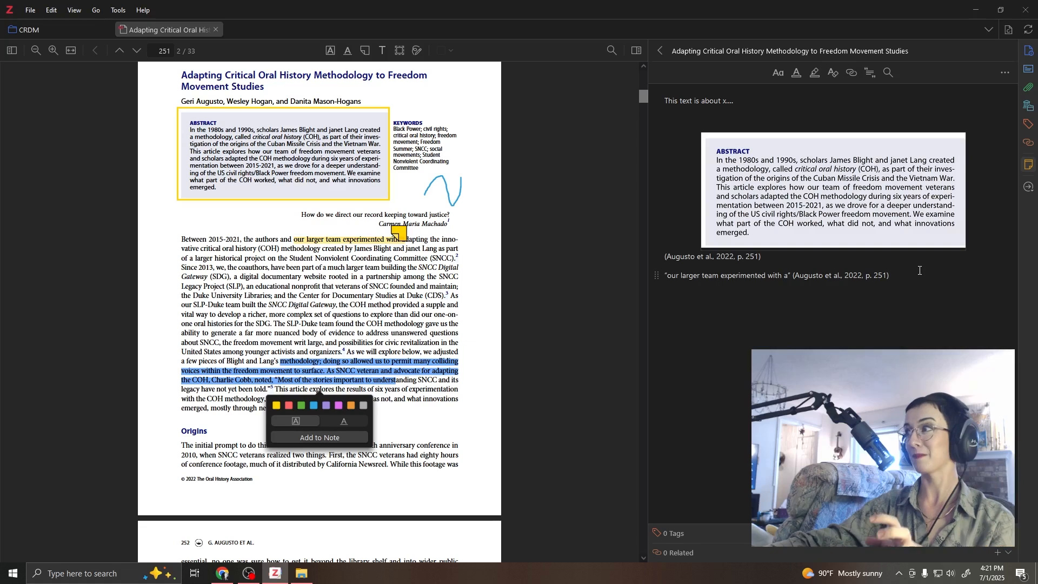
pyautogui.click(863, 281)
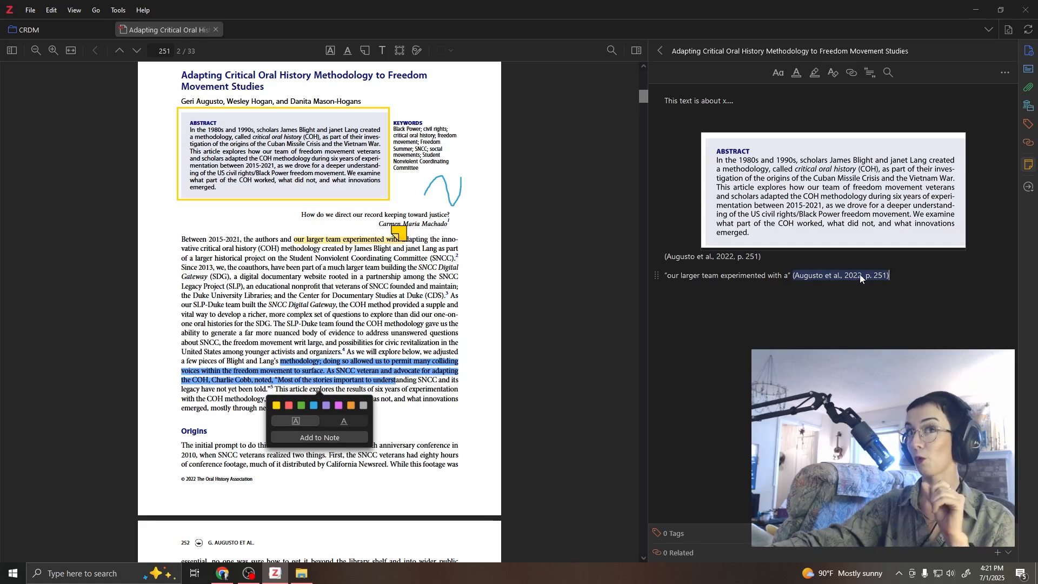
pyautogui.click(915, 295)
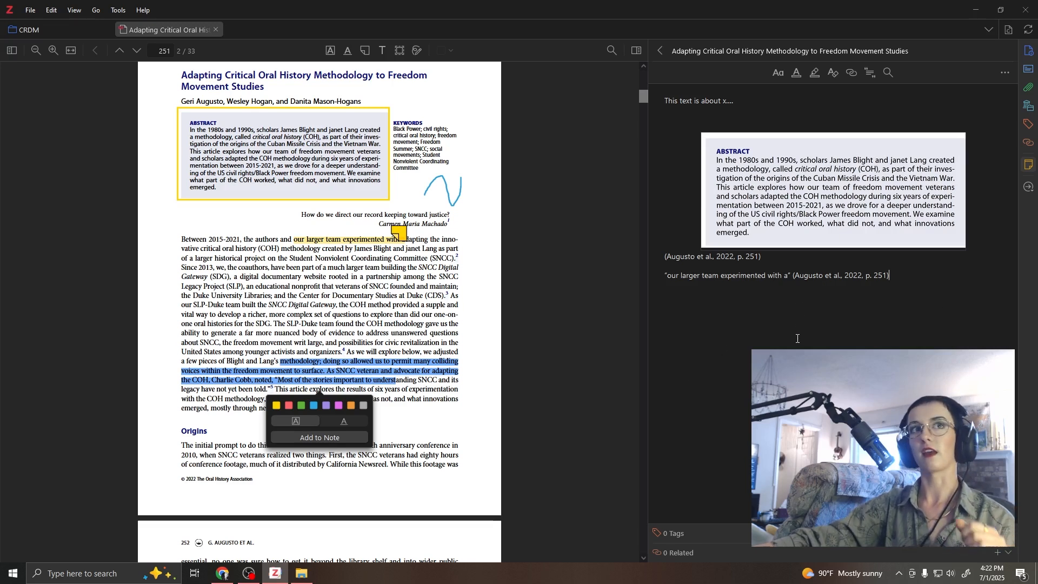
# - Open the Burns 2013 PDF from the CRDM collection, look through its first pages and compare its side pane with the article's
pyautogui.click(66, 27)
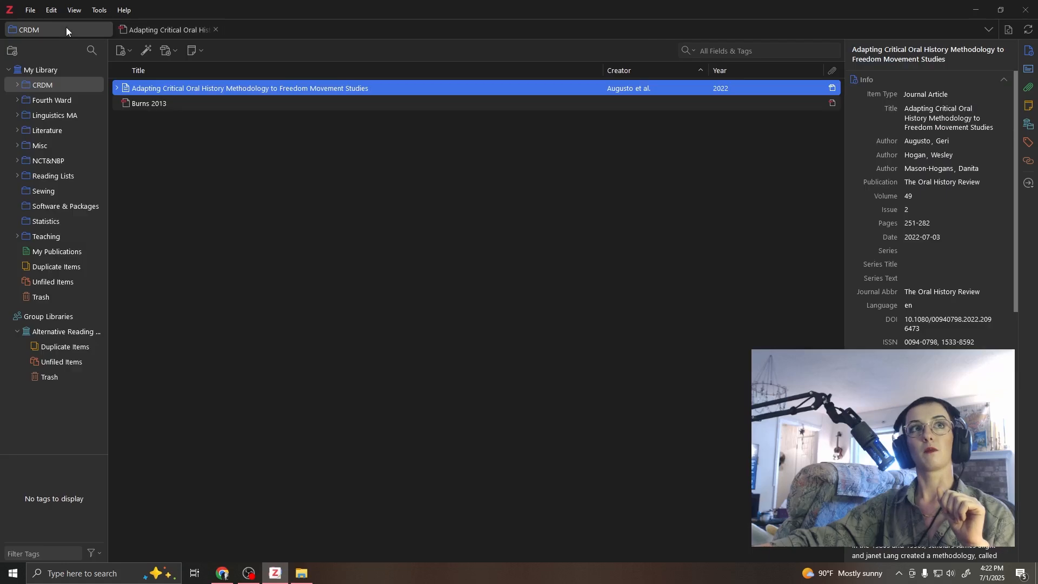
pyautogui.click(160, 106)
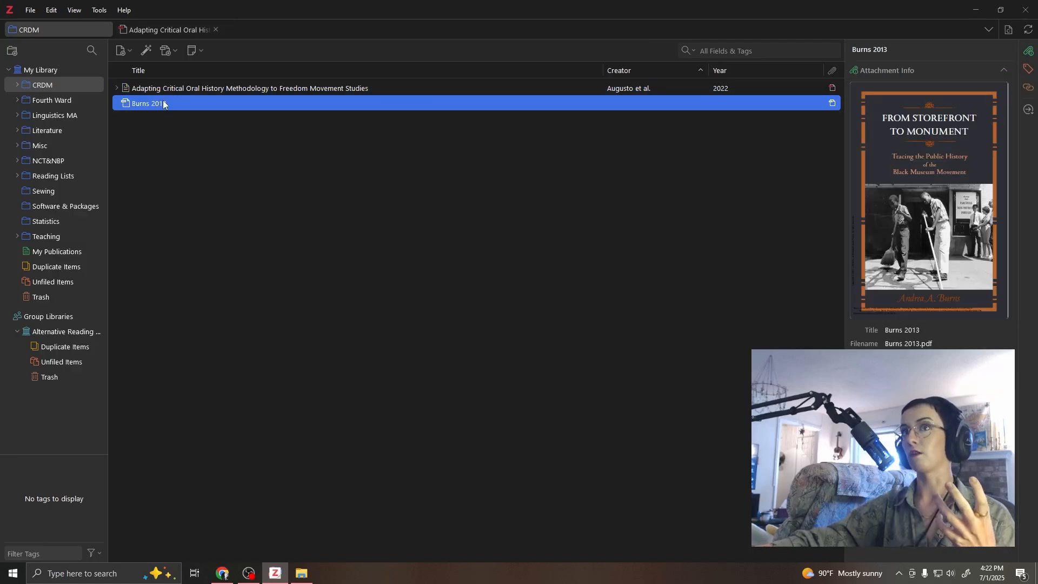
pyautogui.doubleClick(163, 104)
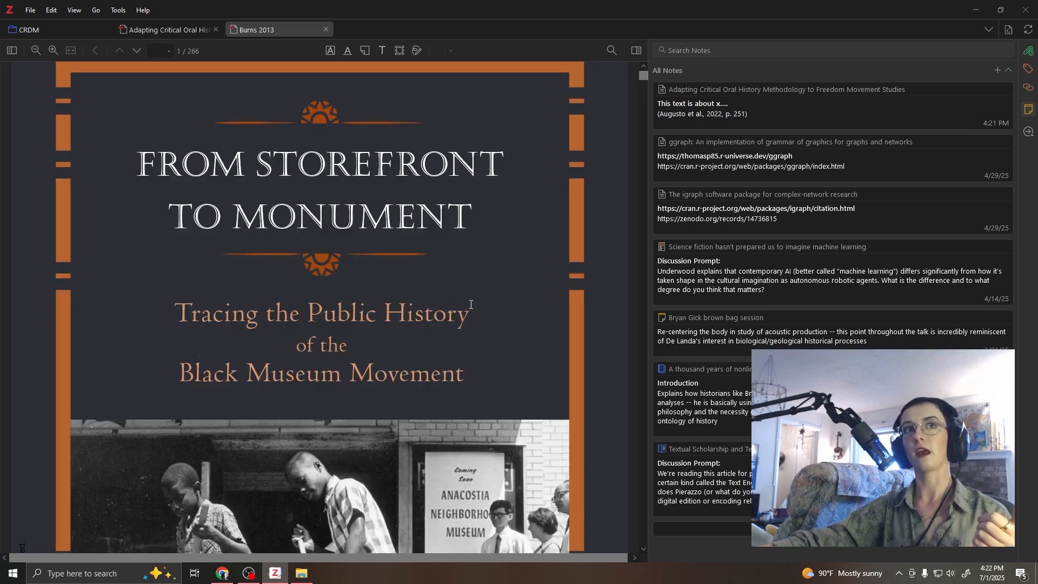
pyautogui.scroll(-8, 487, 302)
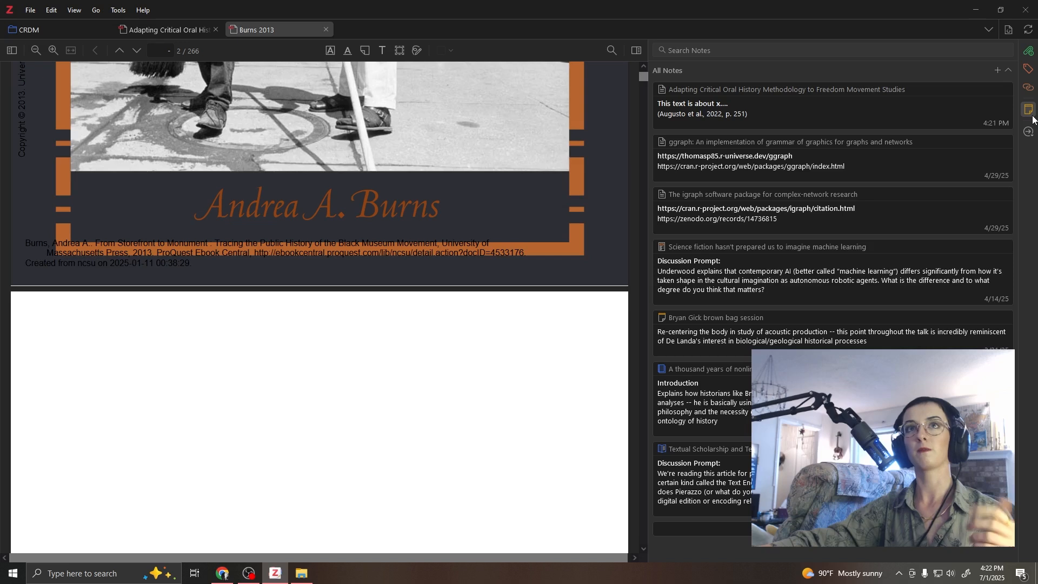
pyautogui.click(138, 27)
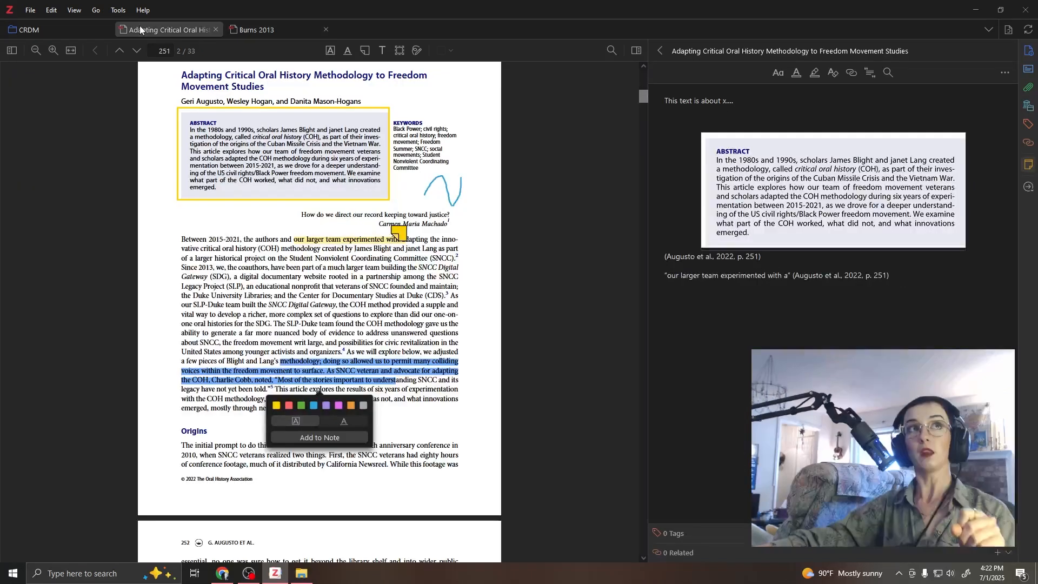
# - Create a new Book item in the CRDM collection and attach the Burns 2013 PDF to it
pyautogui.click(50, 29)
pyautogui.click(128, 53)
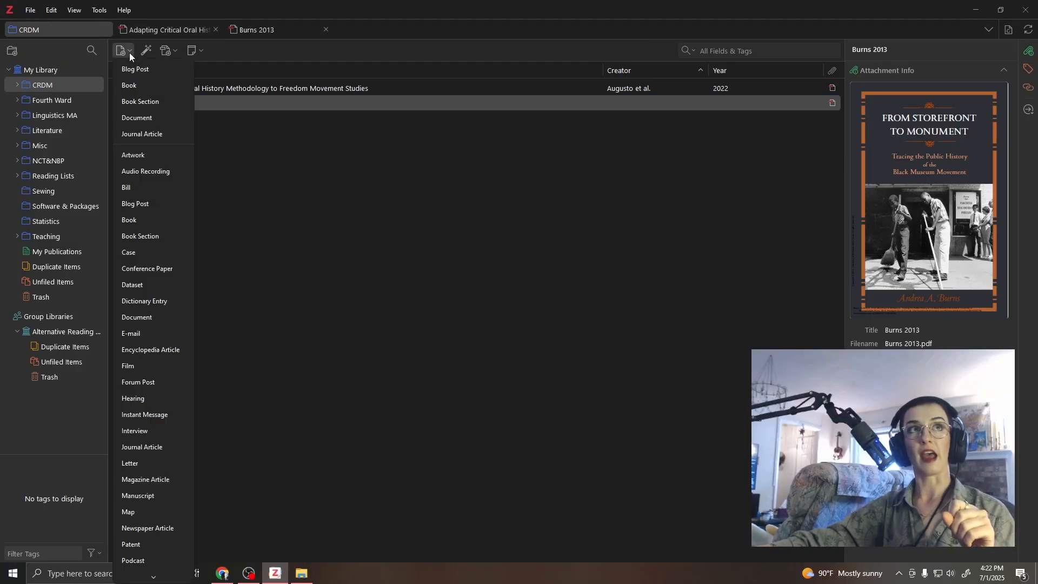
pyautogui.click(143, 86)
pyautogui.click(153, 119)
pyautogui.moveTo(153, 119); pyautogui.dragTo(157, 104)
pyautogui.click(322, 103)
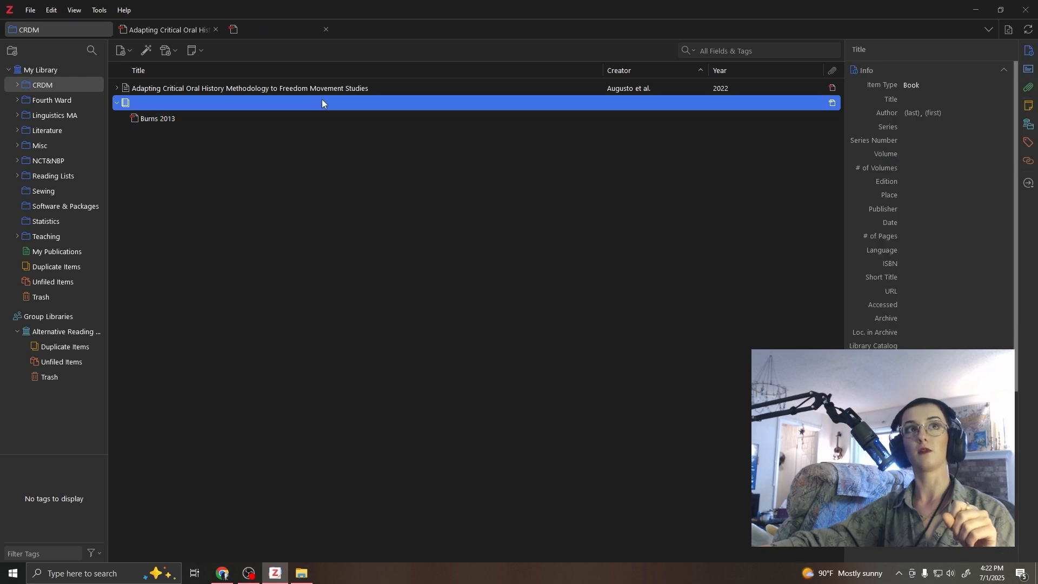
# - Enter the author's last name and set the date to 2013 for the book item holding Burns 2013
pyautogui.click(915, 113)
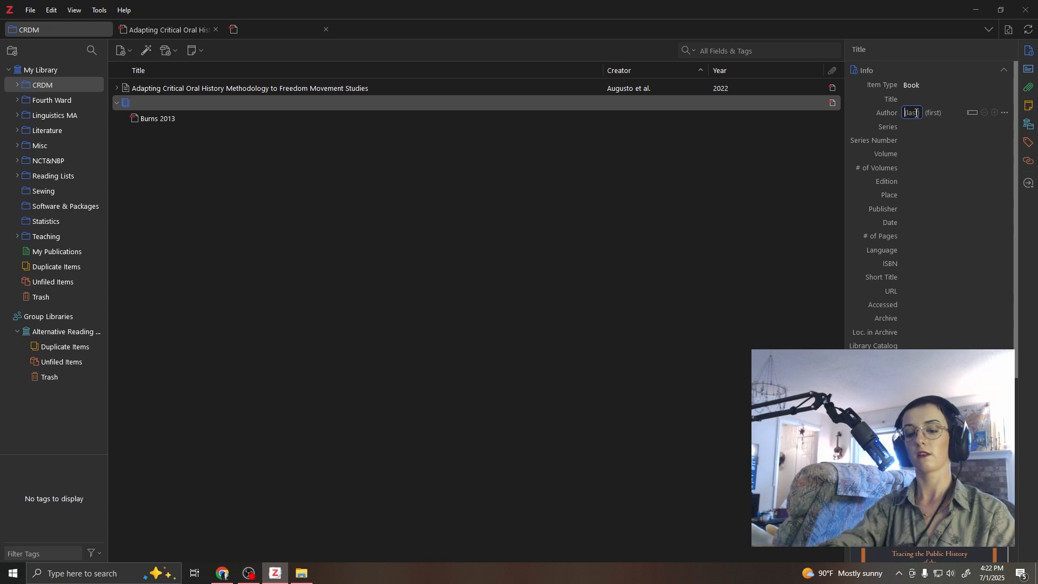
pyautogui.write('Burns')
pyautogui.click(950, 195)
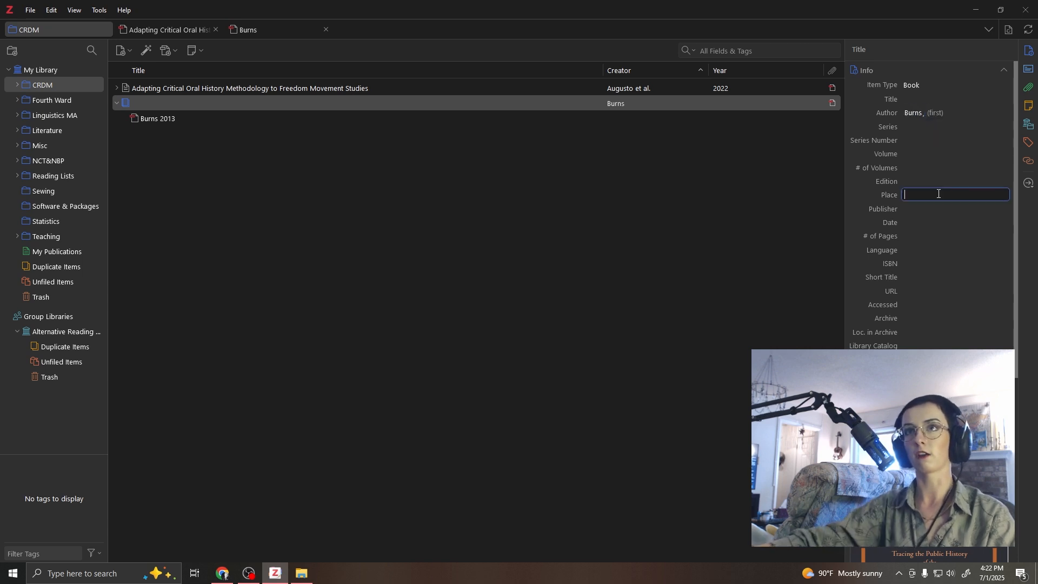
pyautogui.click(950, 223)
pyautogui.write('2013')
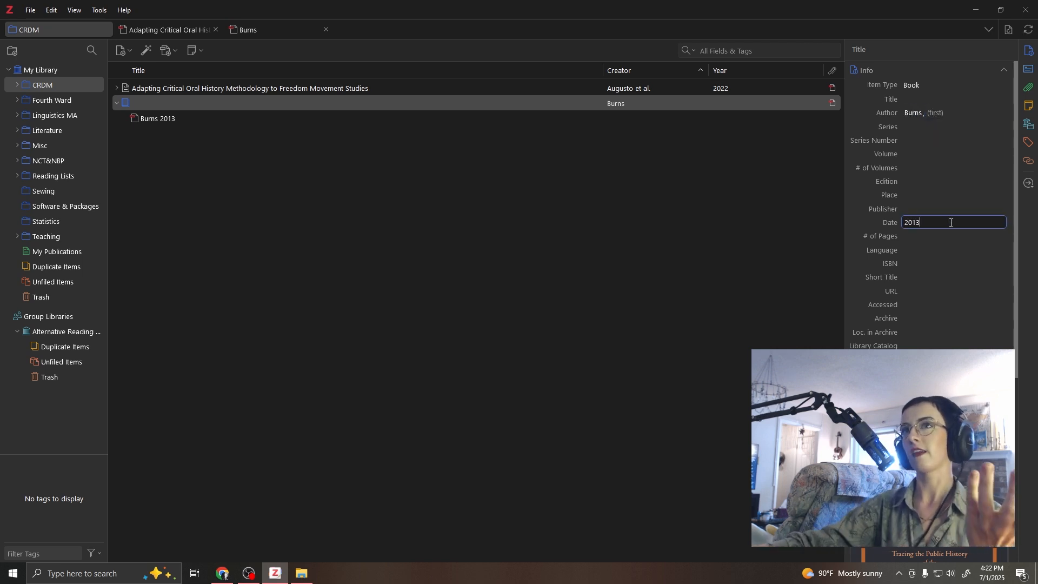
pyautogui.click(945, 182)
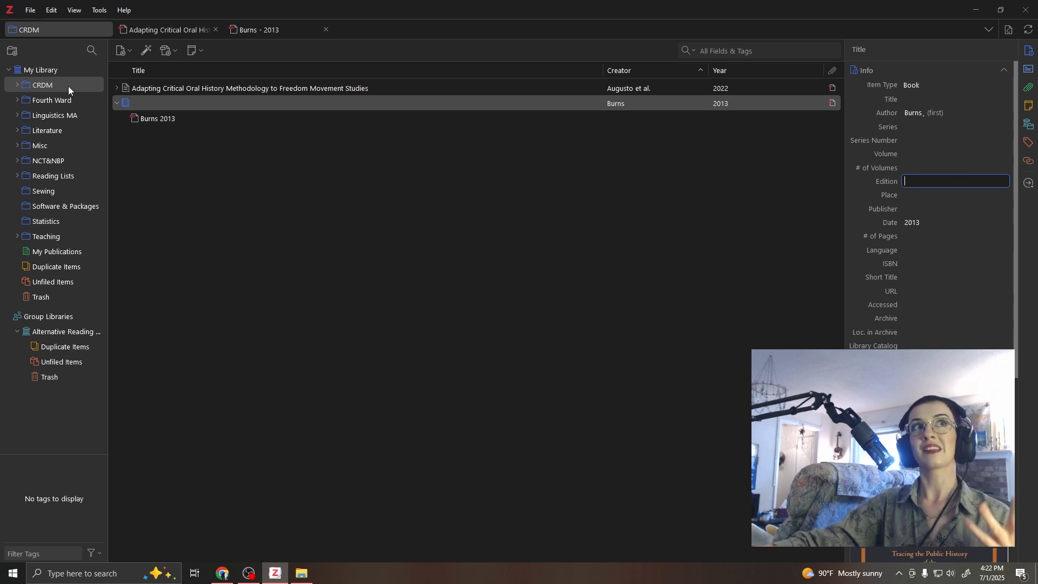
pyautogui.click(204, 181)
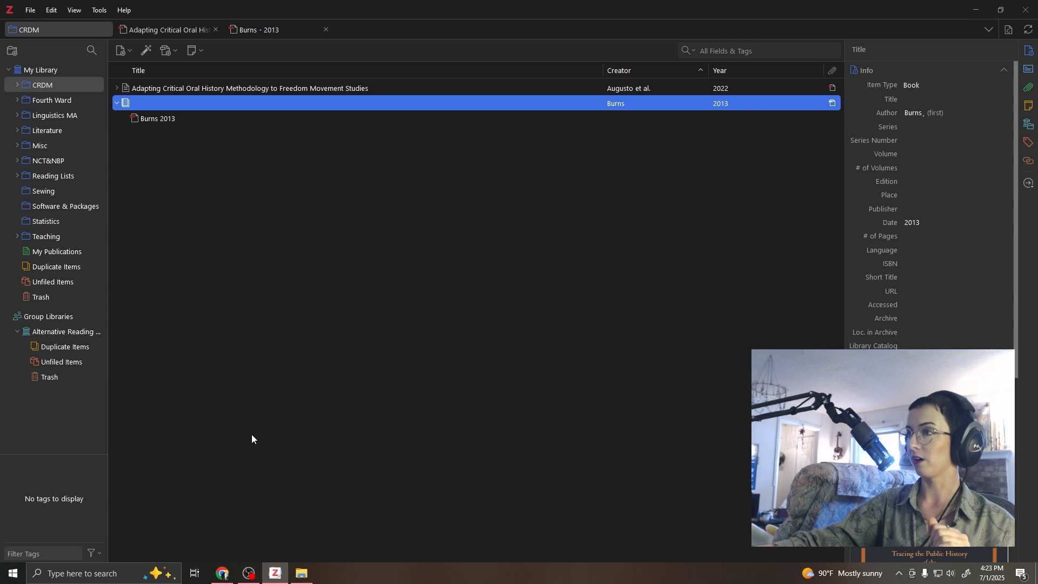
# - Switch to Chrome and look through the My Library items in the Zotero web library
pyautogui.click(222, 573)
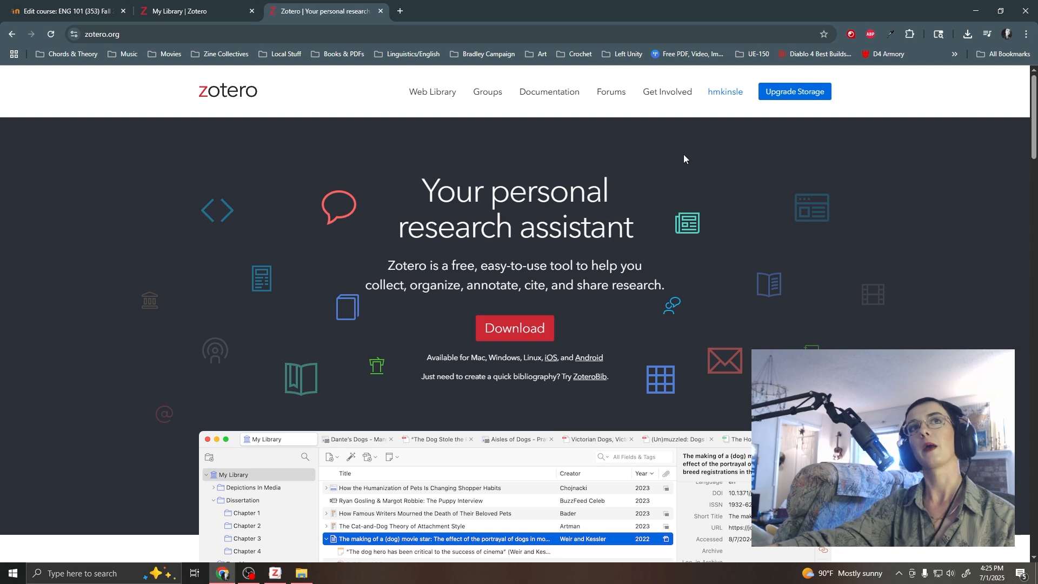
pyautogui.click(220, 13)
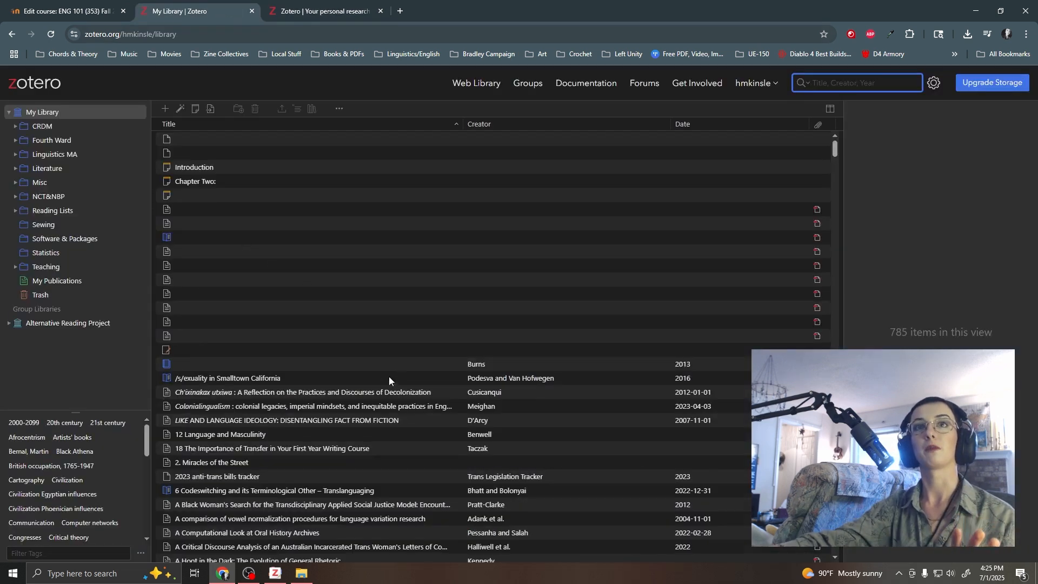
pyautogui.scroll(-12, 389, 380)
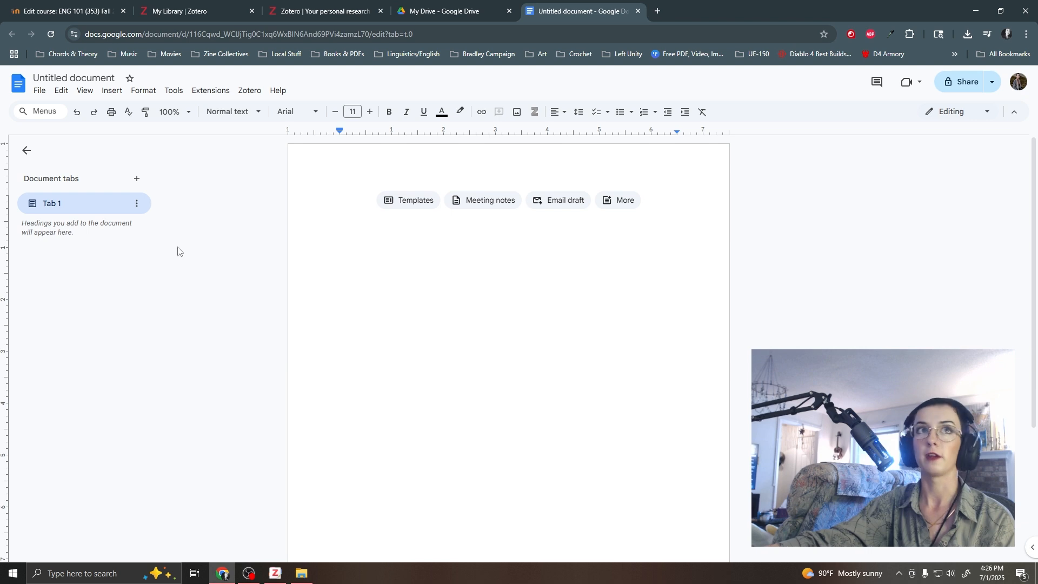
# - Check the browser's extensions for Zotero Connector and search the installed extensions for "zotero"
pyautogui.click(910, 33)
pyautogui.scroll(1, 814, 277)
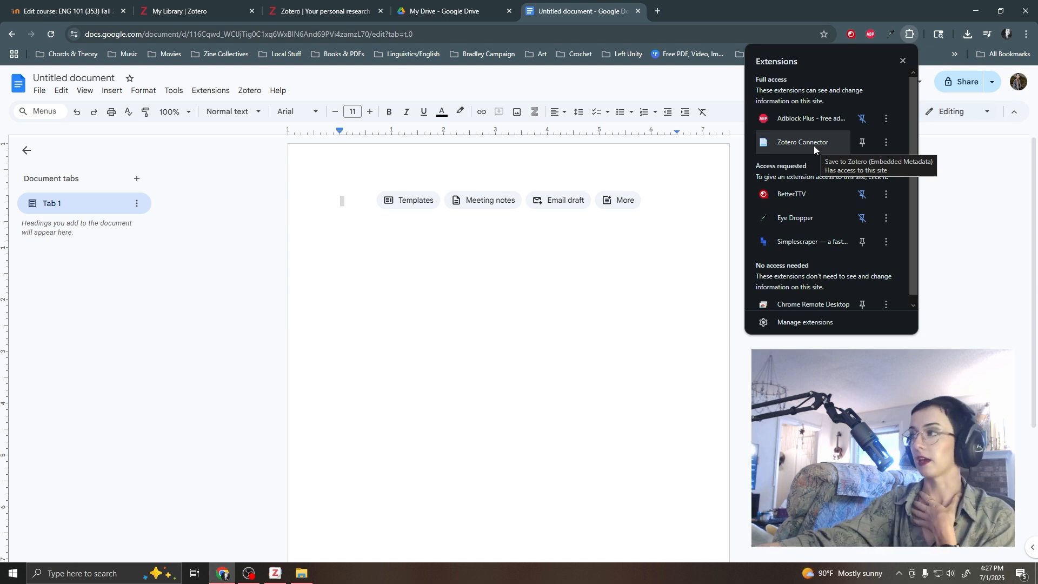
pyautogui.click(908, 34)
pyautogui.click(909, 33)
pyautogui.scroll(-1, 841, 138)
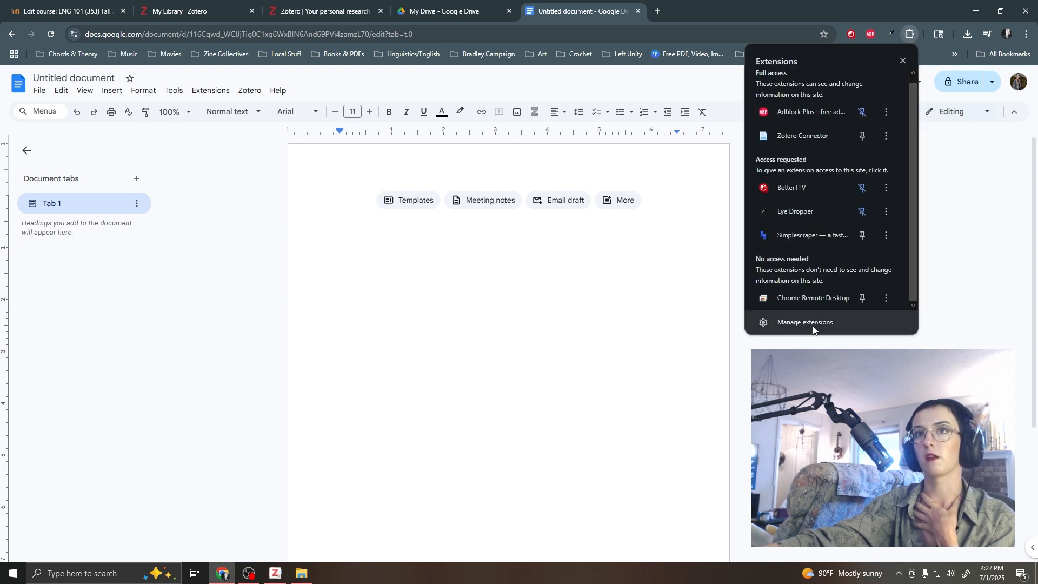
pyautogui.click(810, 322)
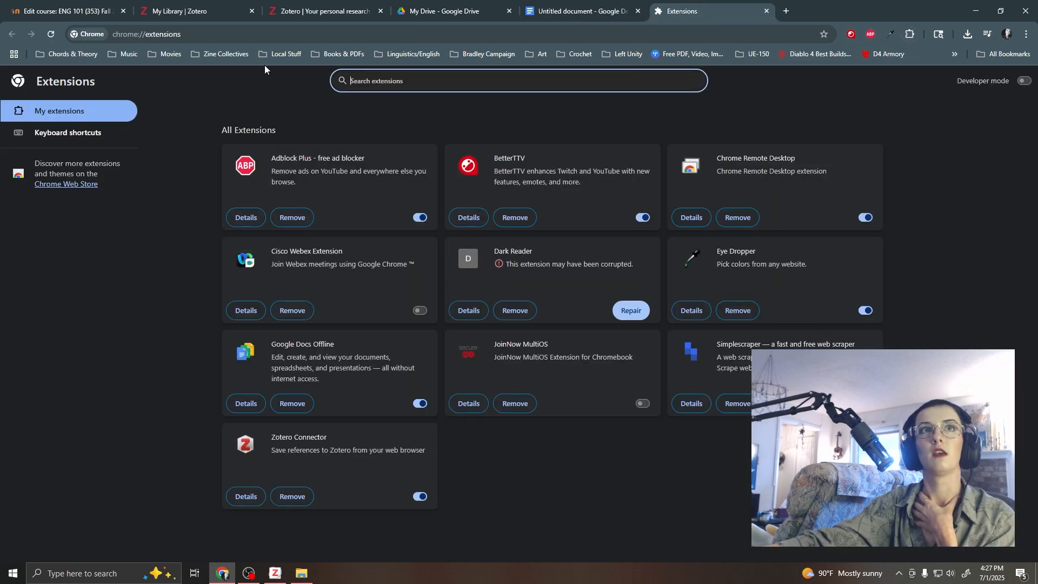
pyautogui.write('zotero')
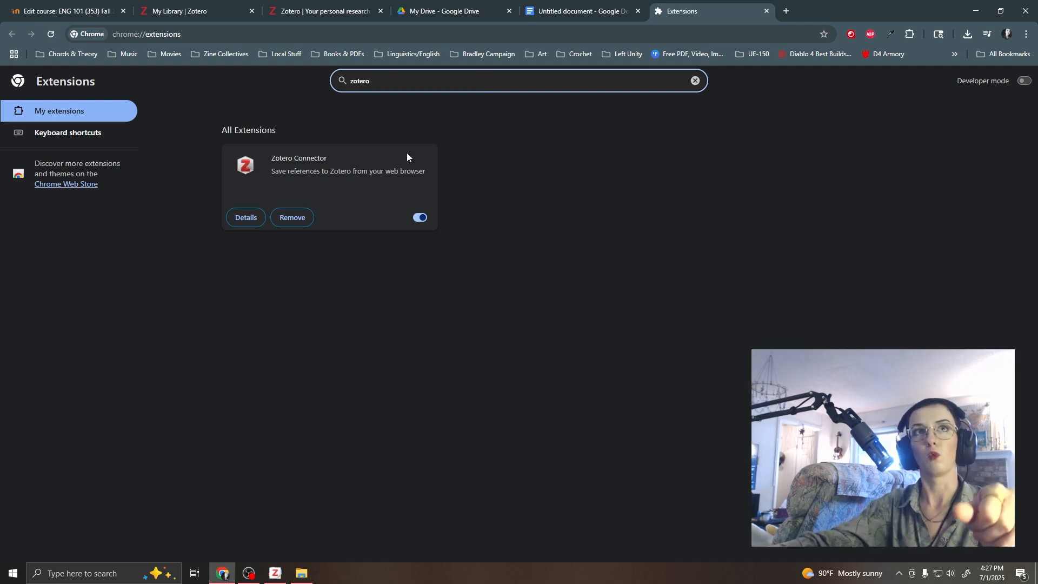
# - Write “Here is a quote from an article” in the untitled Google Docs document and add a centred "Works Cited" heading on a new page
pyautogui.click(568, 11)
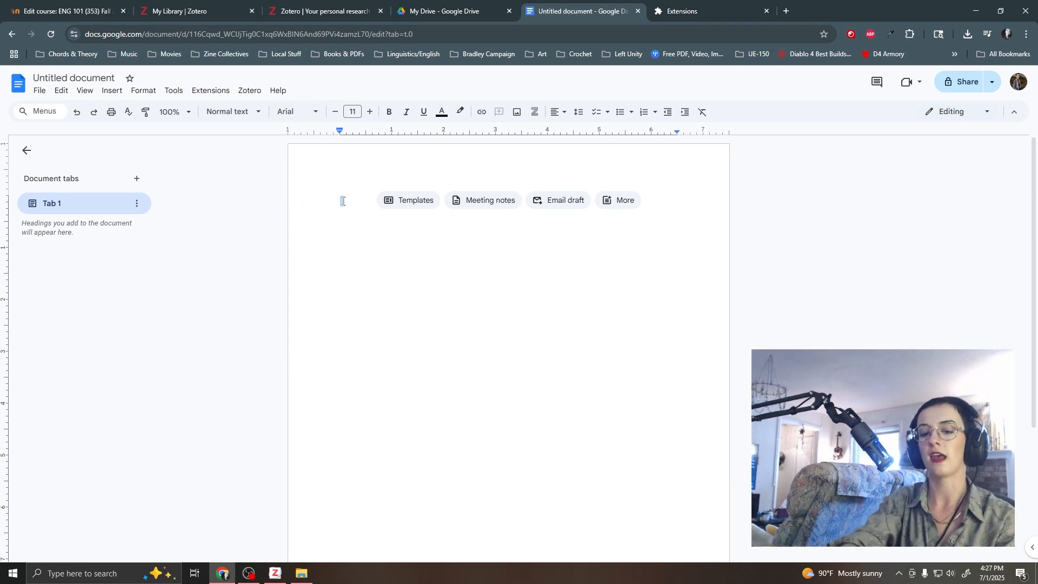
pyautogui.write('Here is a quote from an article” (')
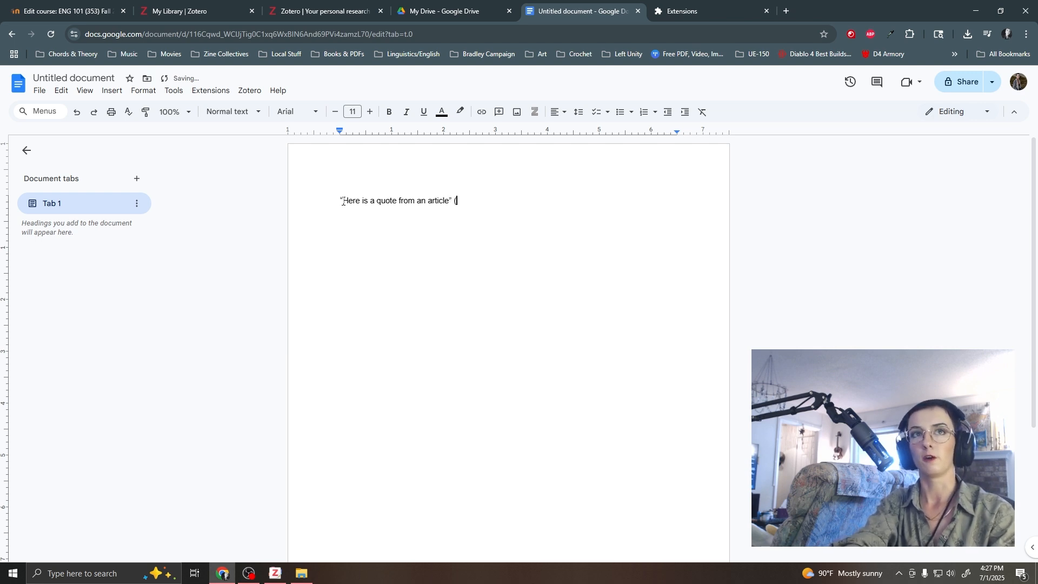
pyautogui.press('BackSpace')
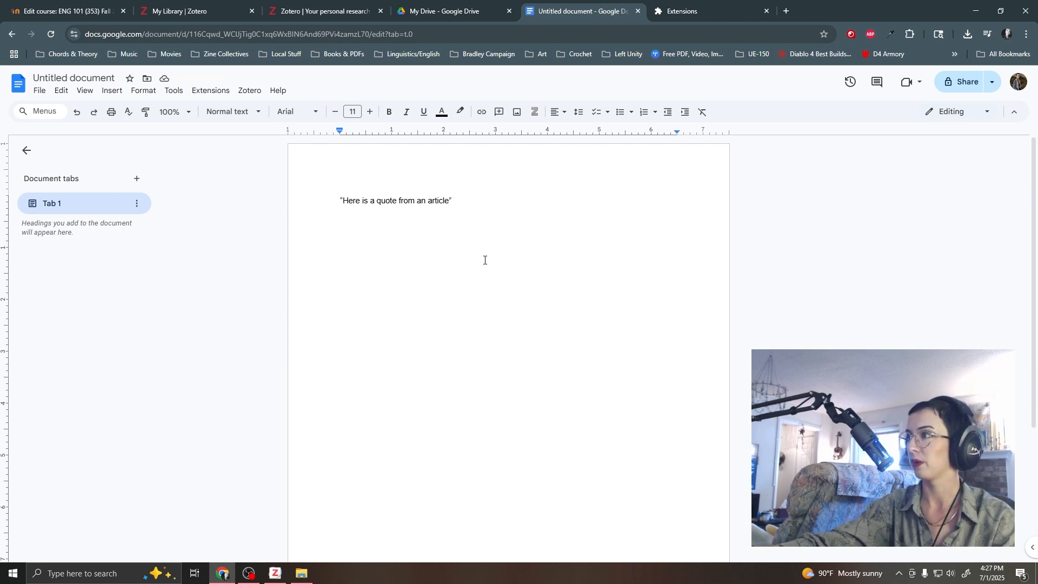
pyautogui.hotkey('ctrl', 'Return')
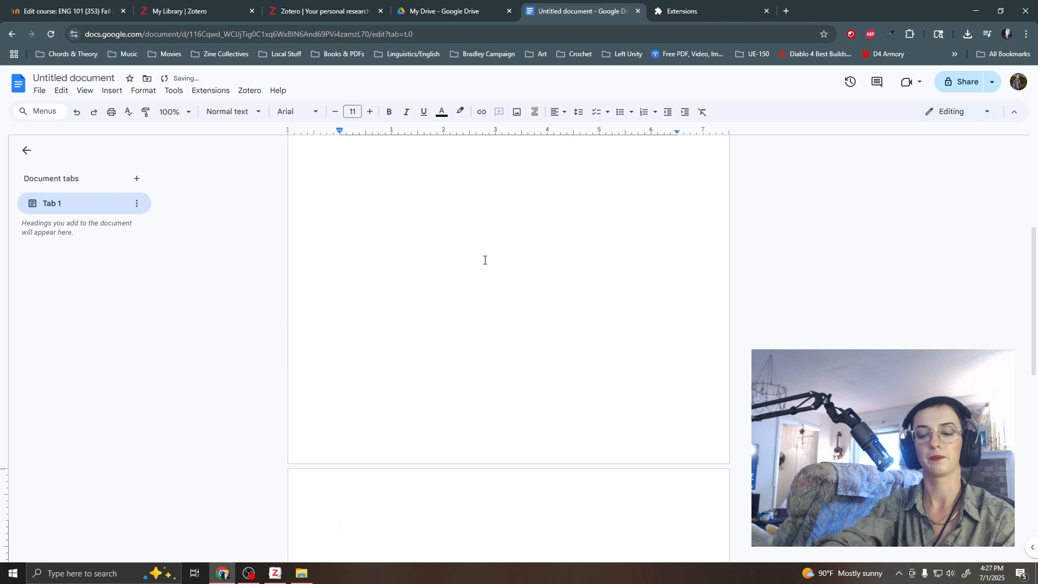
pyautogui.write('Works Cited')
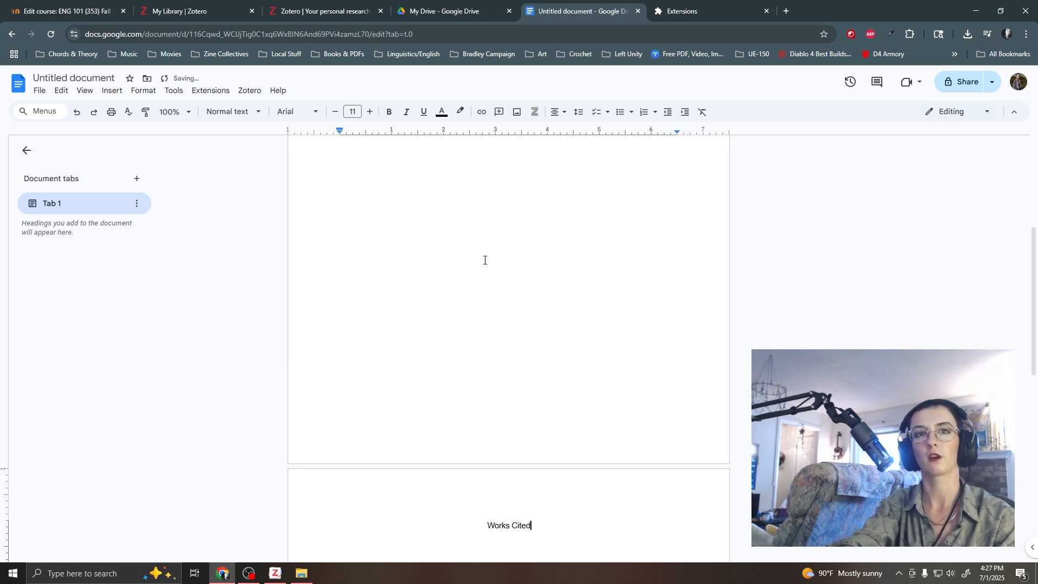
pyautogui.press('Return')
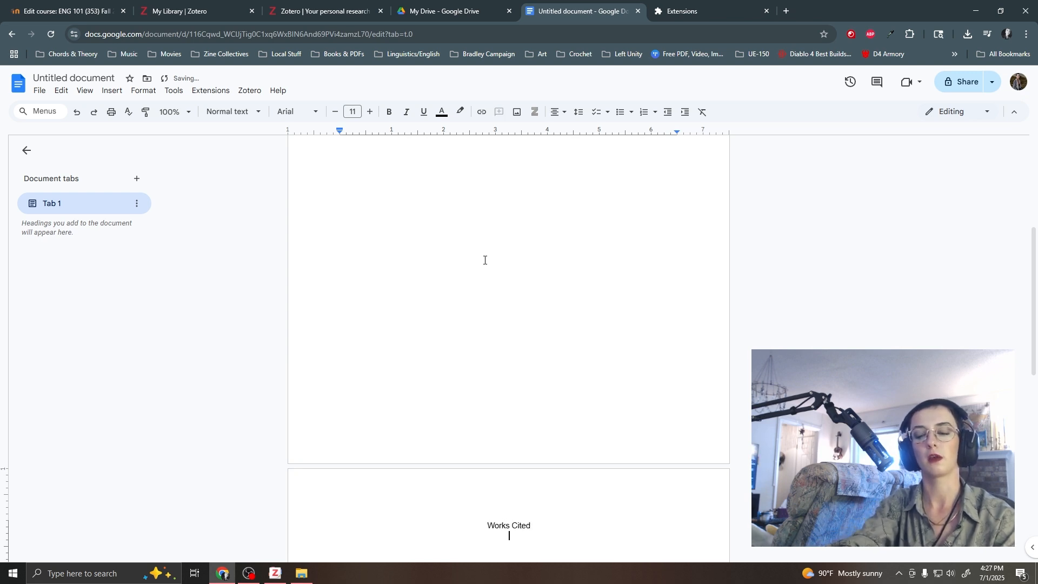
# - Cite "Adapting Critical Oral History Methodology to Freedom Movement Studies" after the quotation through Zotero, using American Psychological Association (APA) 7th edition and English (US)
pyautogui.scroll(5, 468, 223)
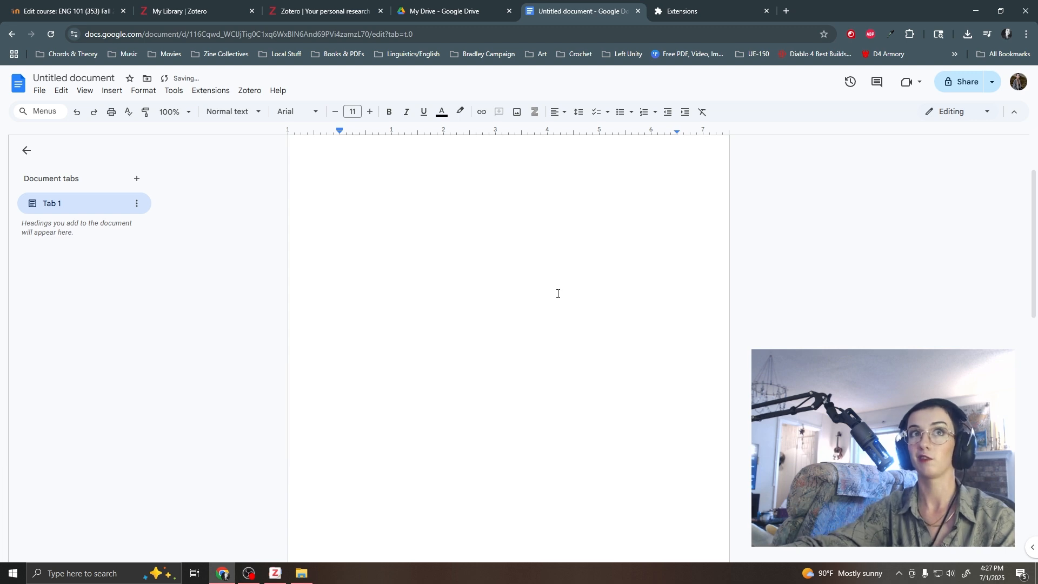
pyautogui.click(497, 193)
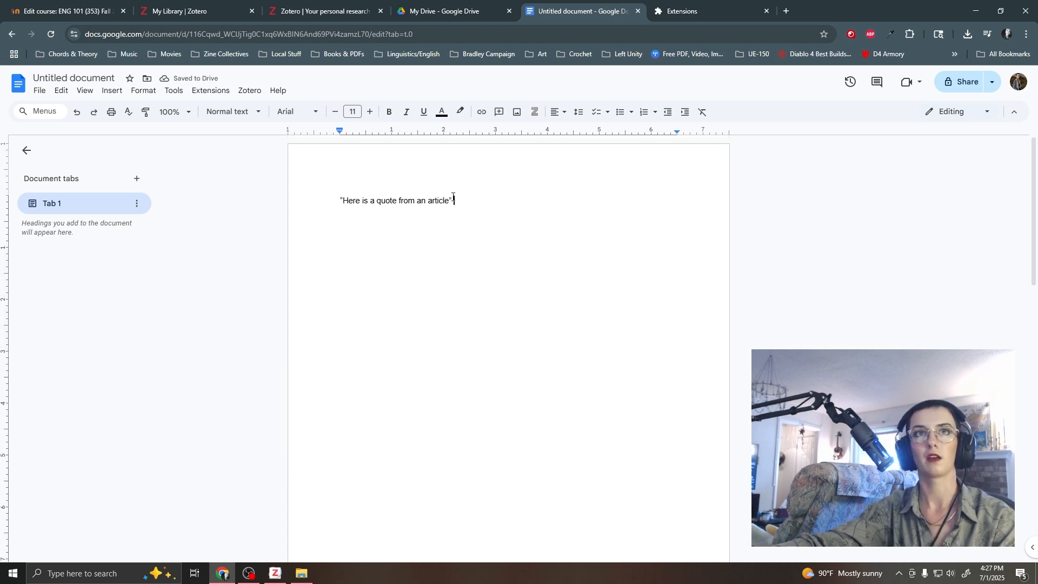
pyautogui.click(244, 91)
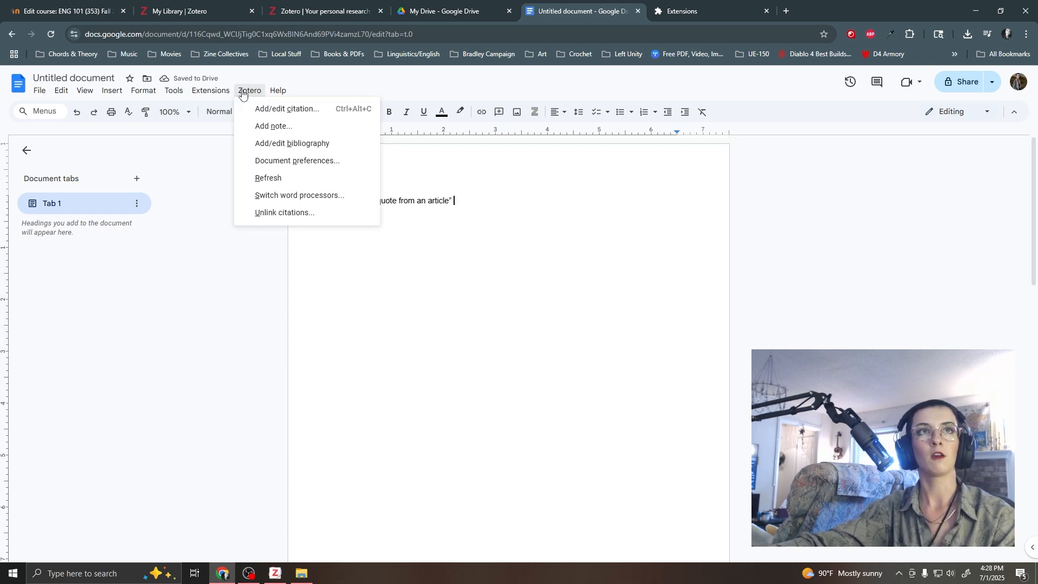
pyautogui.click(274, 110)
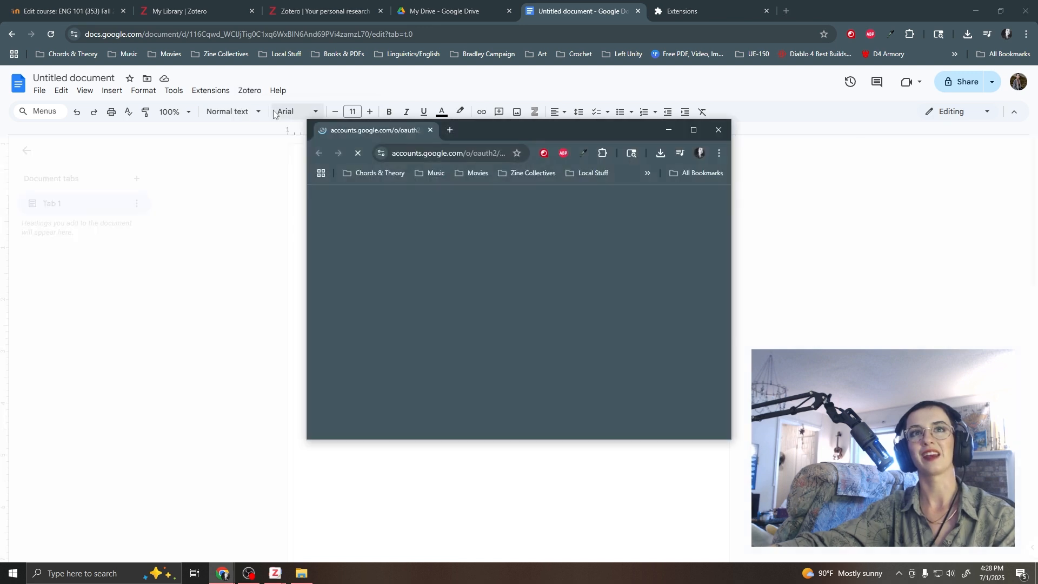
pyautogui.click(588, 290)
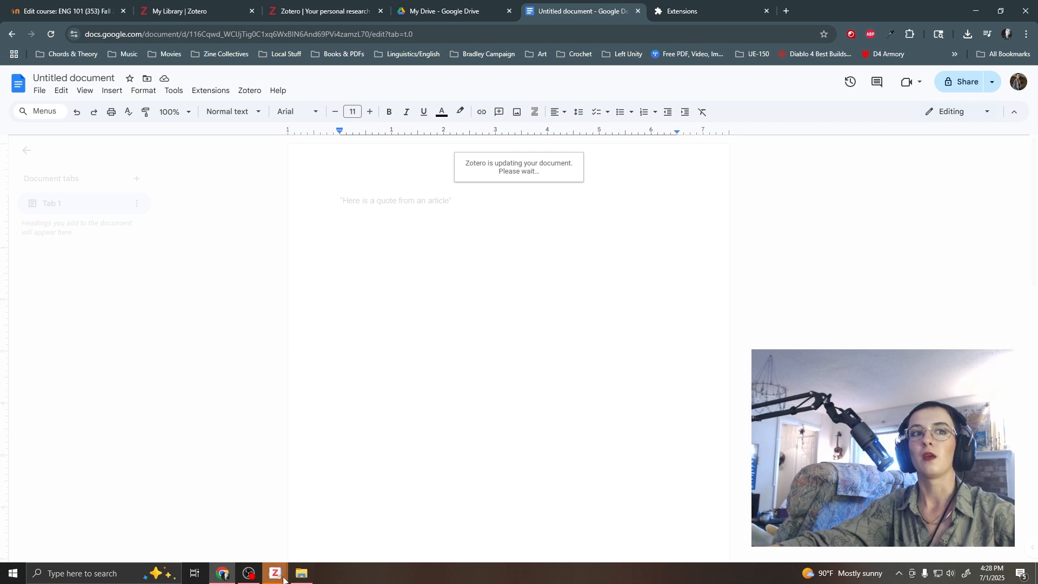
pyautogui.moveTo(283, 580)
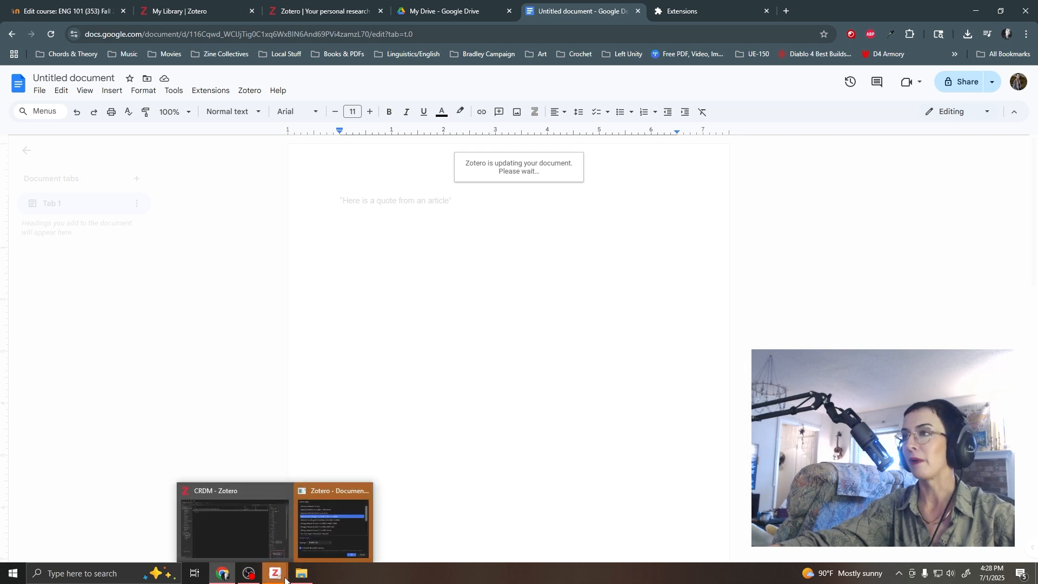
pyautogui.moveTo(317, 539)
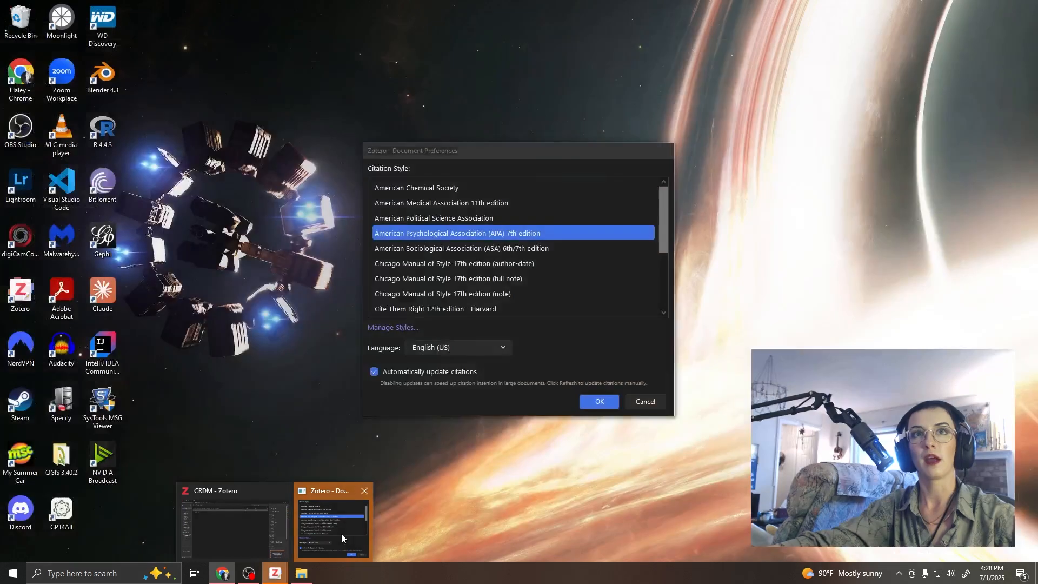
pyautogui.click(341, 533)
pyautogui.click(607, 405)
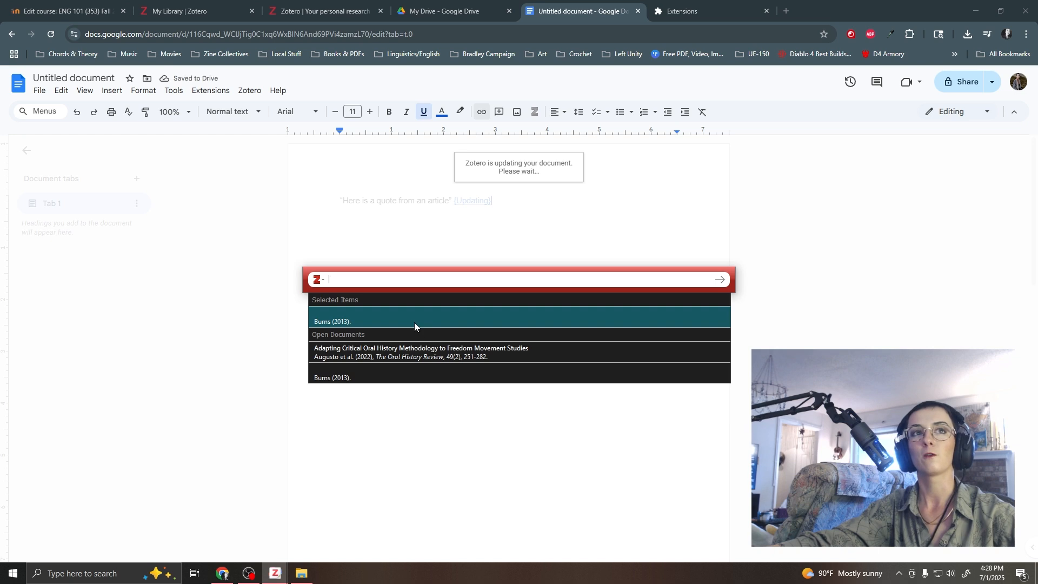
pyautogui.click(445, 357)
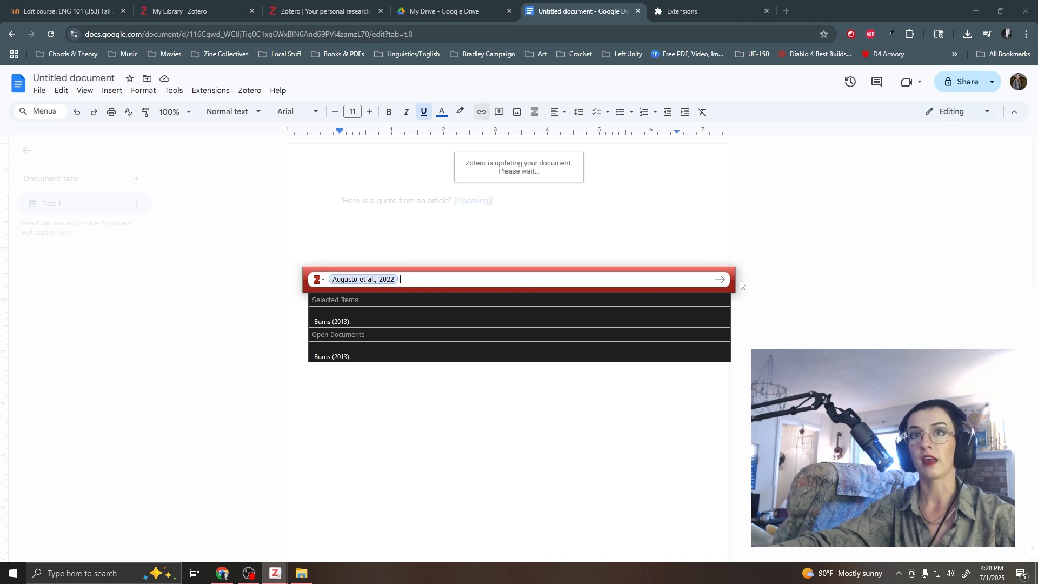
pyautogui.click(720, 280)
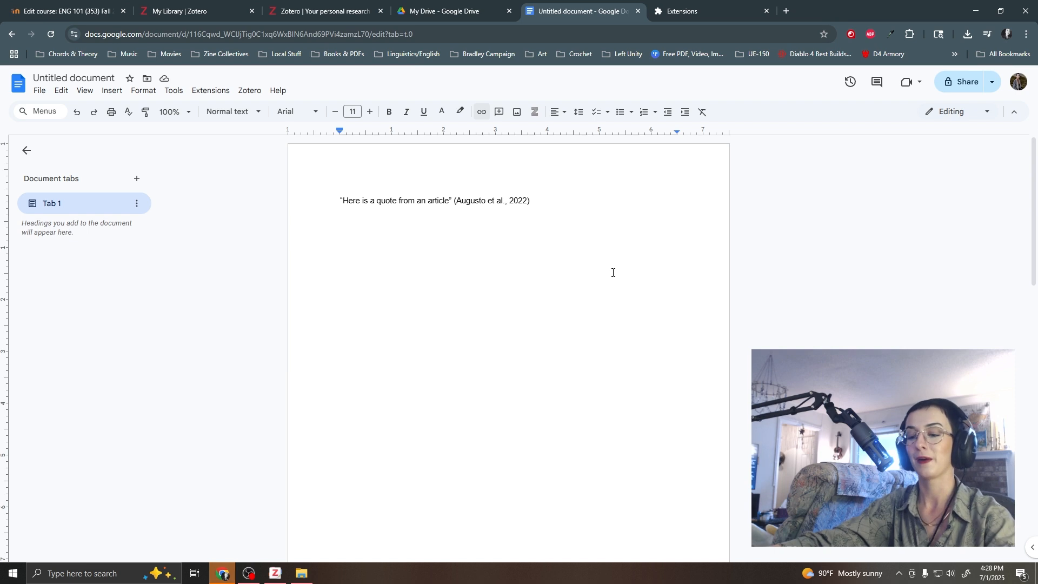
# - Insert a Zotero bibliography on the line below the "Works Cited" heading
pyautogui.scroll(-6, 589, 346)
pyautogui.scroll(-3, 594, 379)
pyautogui.scroll(9, 596, 406)
pyautogui.scroll(-9, 596, 400)
pyautogui.click(529, 322)
pyautogui.click(540, 297)
pyautogui.click(249, 91)
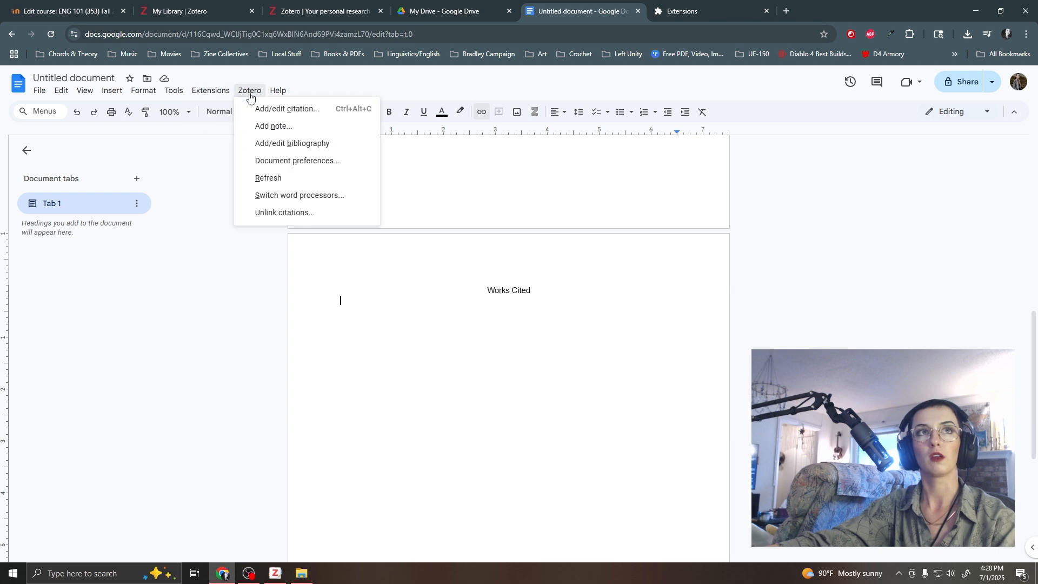
pyautogui.click(286, 144)
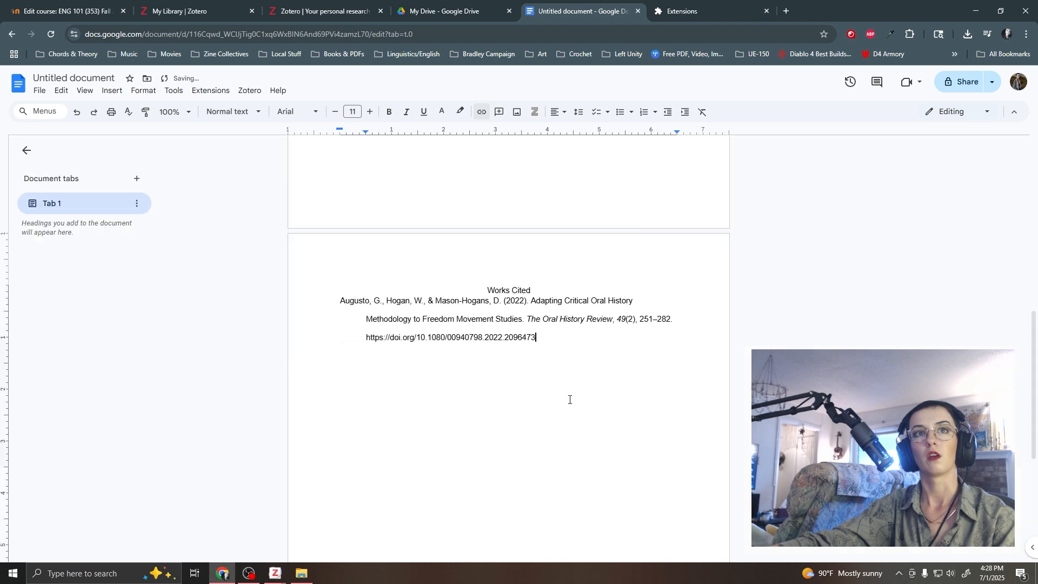
# - Examine the linked in-text citation after the quotation and its matching entry under "Works Cited"
pyautogui.scroll(5, 600, 401)
pyautogui.scroll(4, 600, 401)
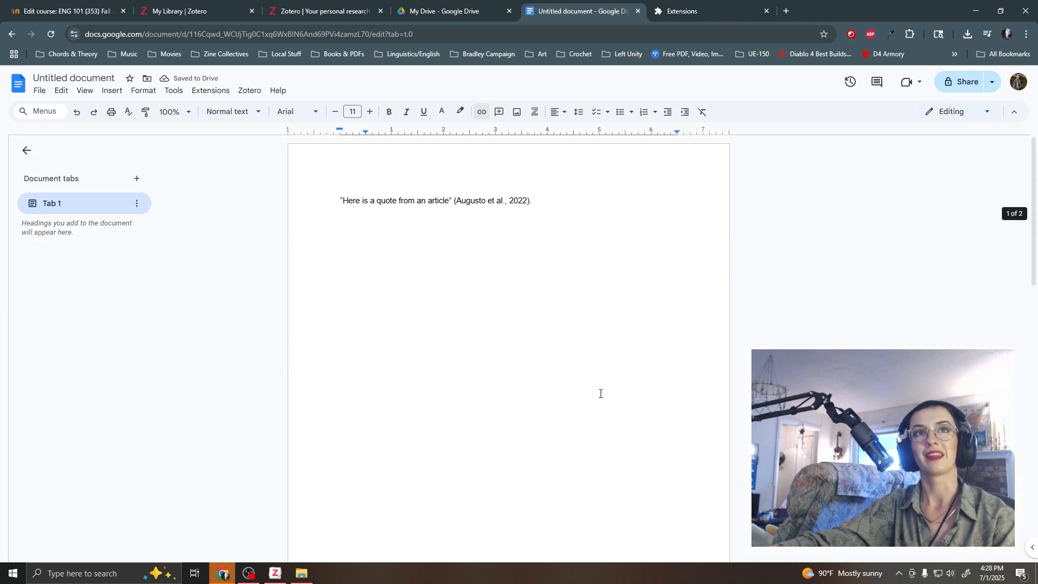
pyautogui.click(514, 201)
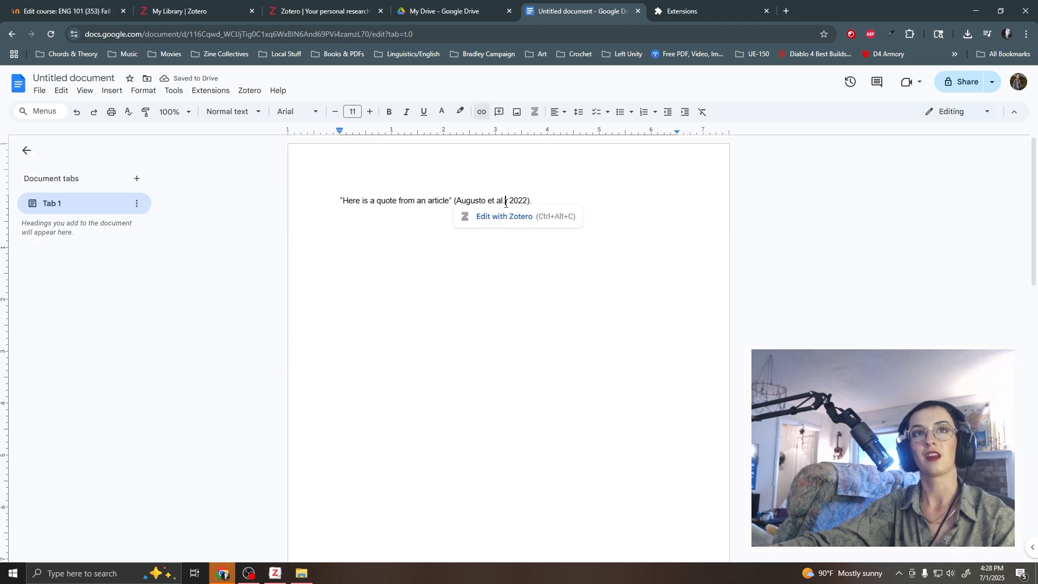
pyautogui.click(556, 198)
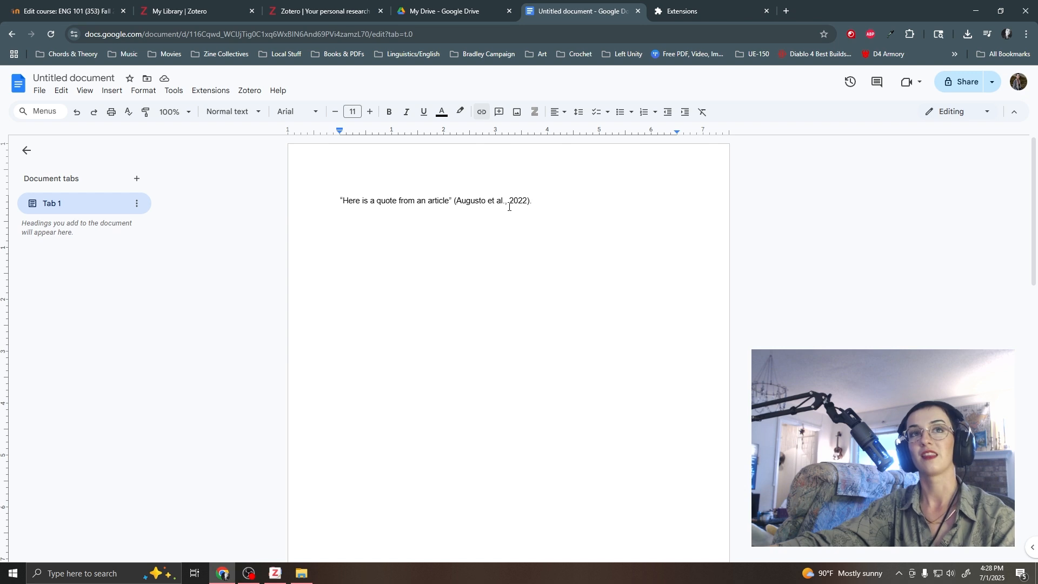
pyautogui.scroll(-8, 557, 315)
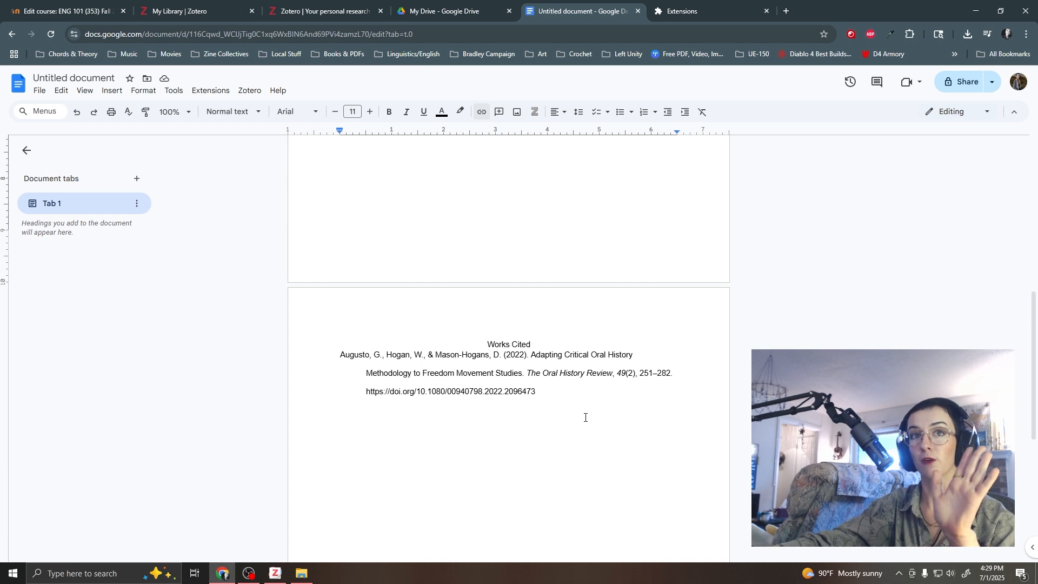
pyautogui.scroll(8, 585, 417)
# - Write "This is another point" after the first cited sentence and start a Zotero citation there
pyautogui.click(576, 203)
pyautogui.scroll(-5, 575, 202)
pyautogui.scroll(4, 576, 203)
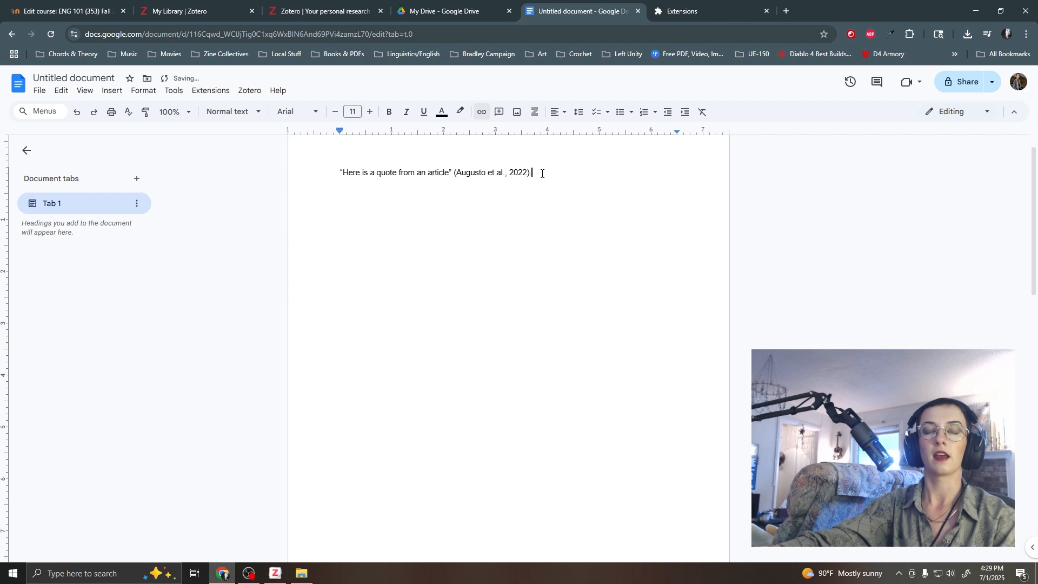
pyautogui.write('.')
pyautogui.press('BackSpace')
pyautogui.write('s is another point')
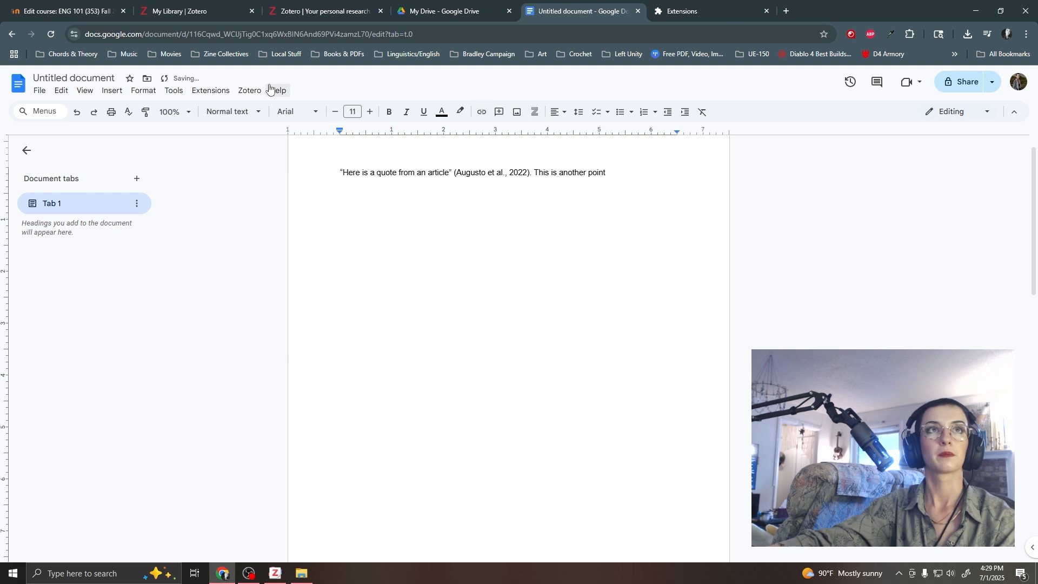
pyautogui.click(250, 91)
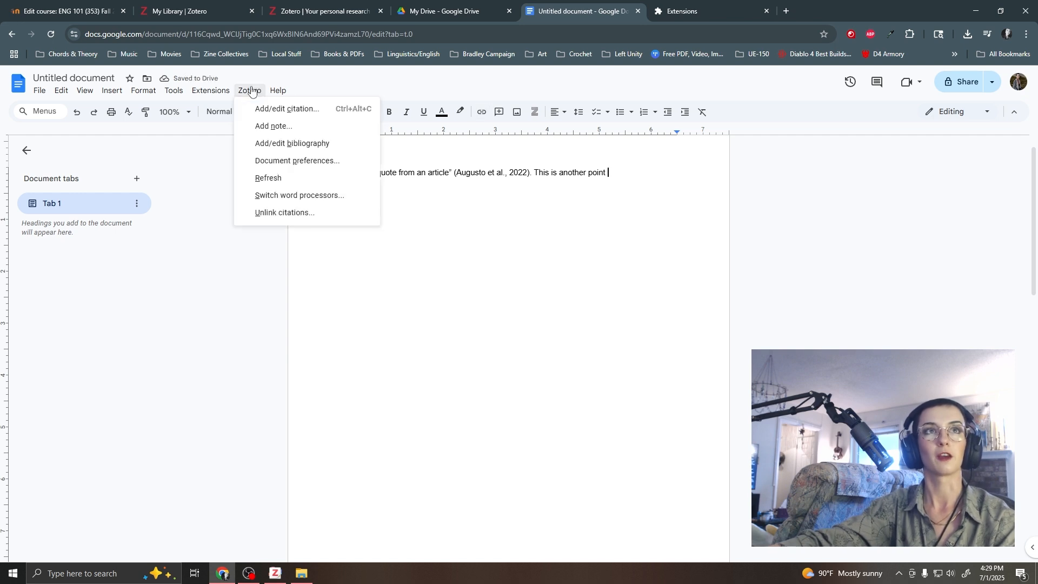
pyautogui.click(296, 110)
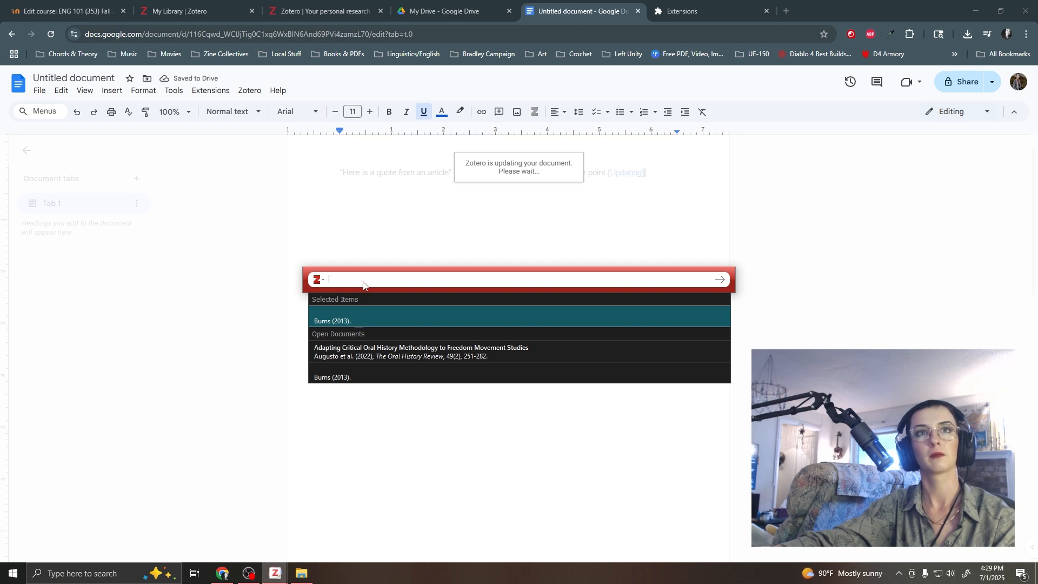
pyautogui.click(319, 280)
pyautogui.click(341, 280)
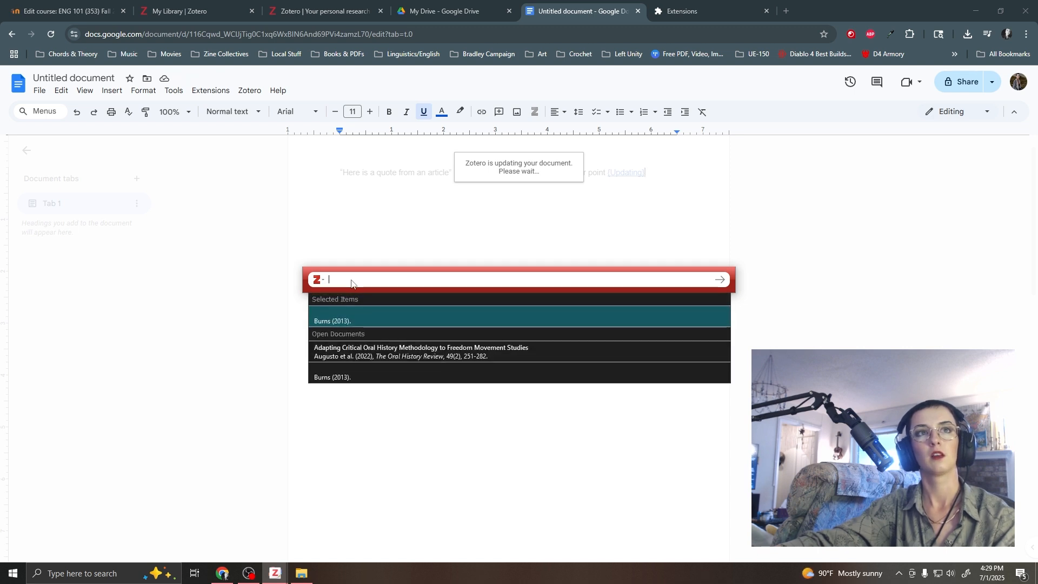
# - Switch to the main Zotero window, browse the Fourth Ward collection and open "Keeping out the poor: Banishment as an urban renewal strategy"
pyautogui.moveTo(274, 573)
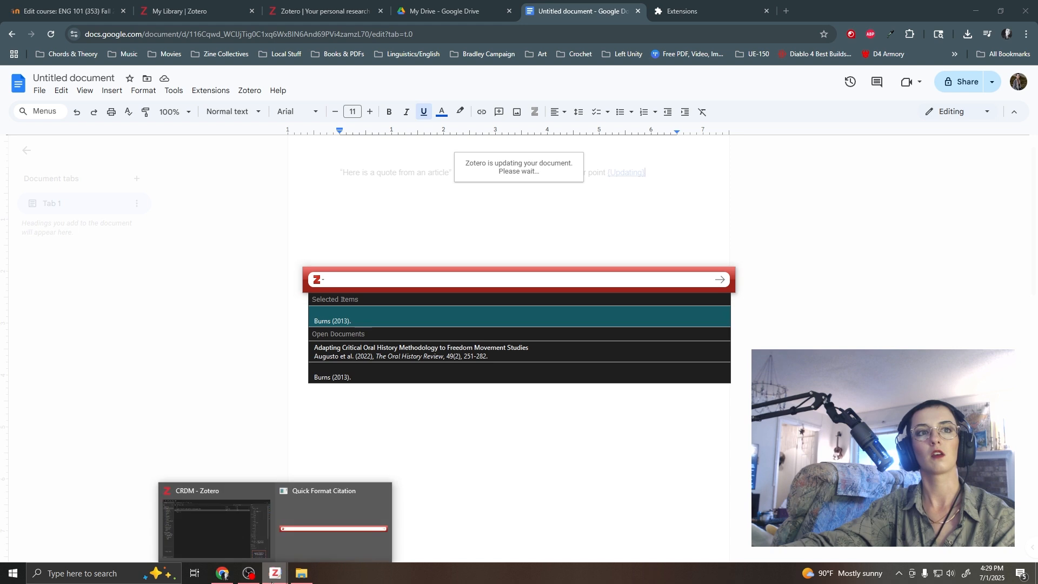
pyautogui.click(246, 527)
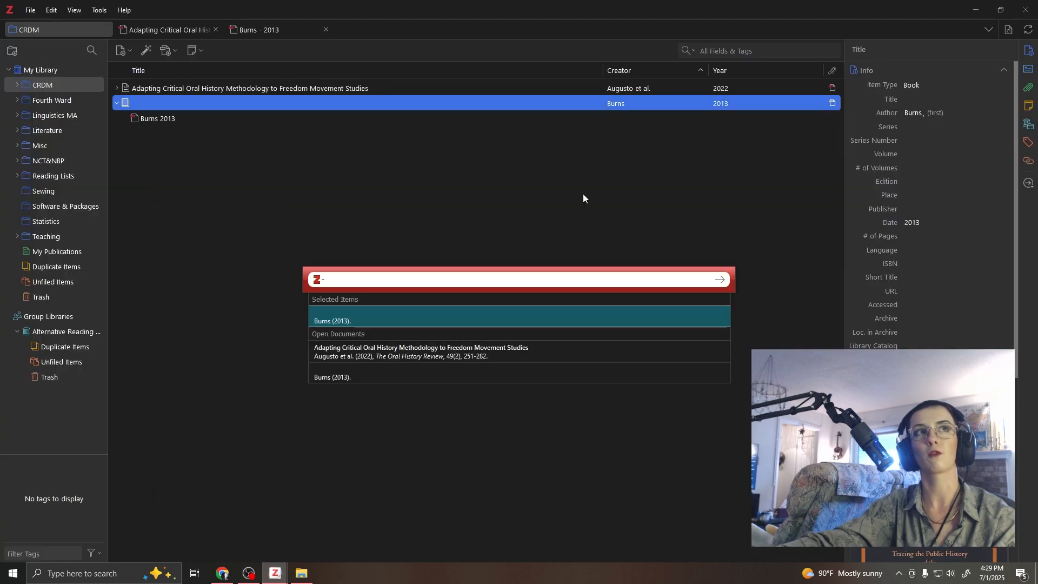
pyautogui.click(51, 101)
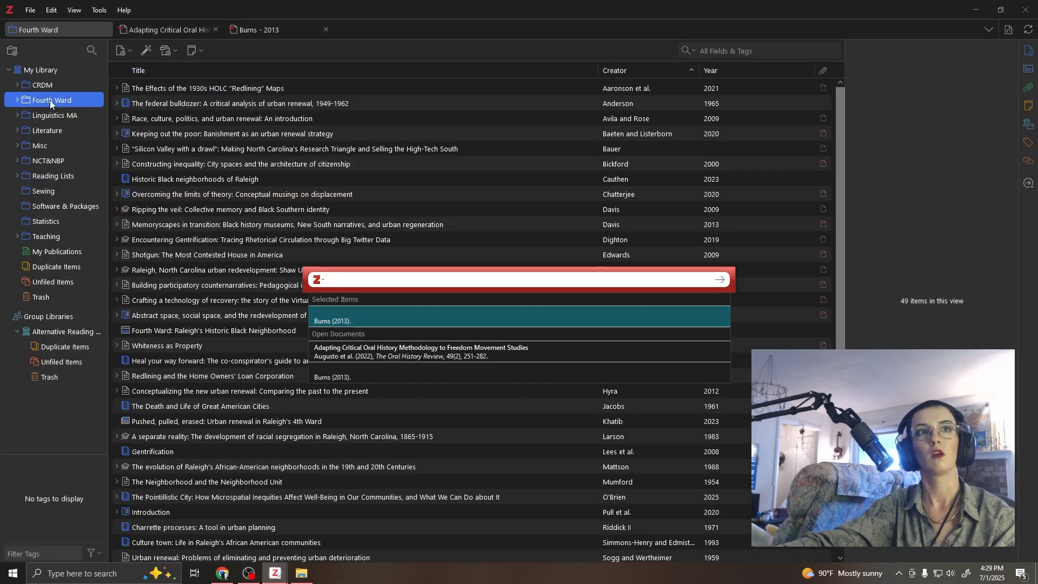
pyautogui.click(191, 132)
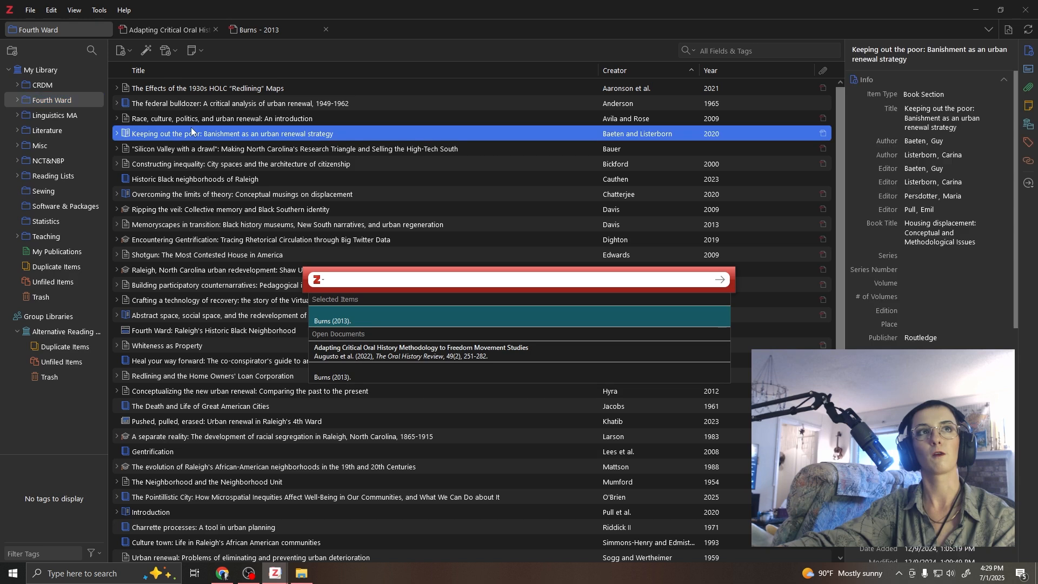
pyautogui.doubleClick(325, 133)
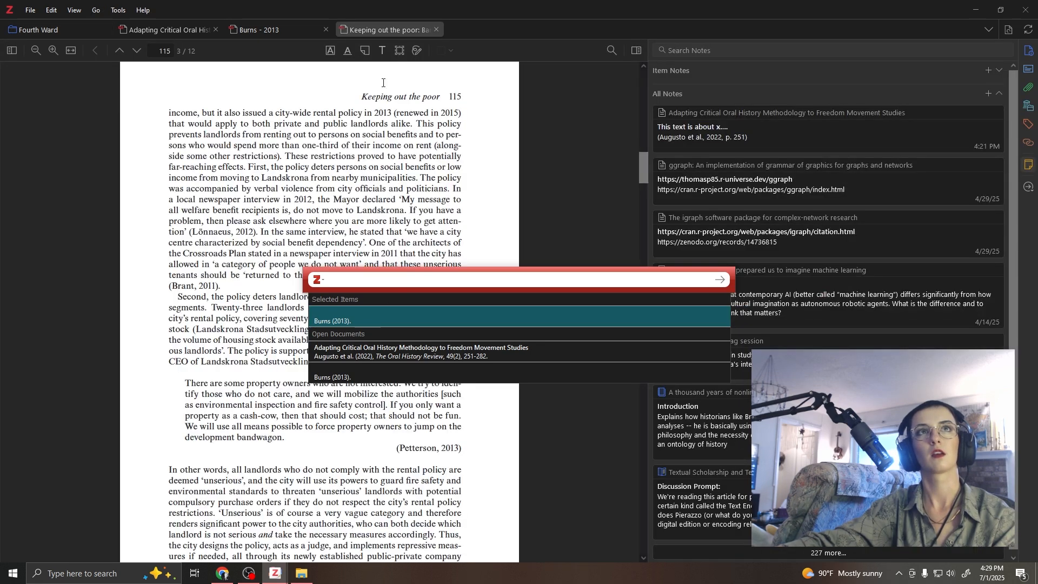
pyautogui.rightClick(404, 30)
pyautogui.click(57, 32)
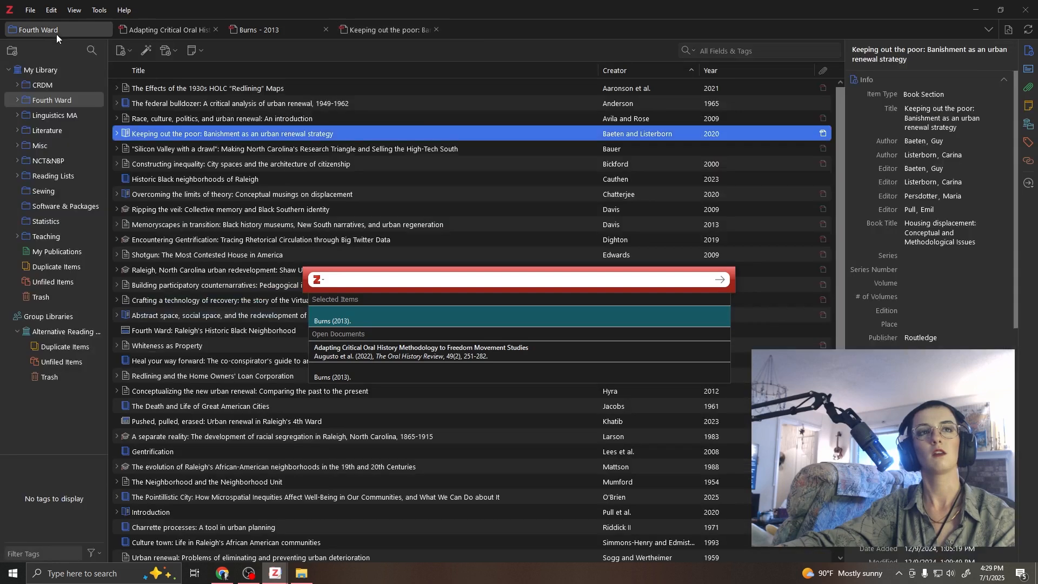
# - Change the citation search bar to the full Add/Edit Citation dialog and enlarge it to show complete item titles
pyautogui.click(322, 281)
pyautogui.click(349, 314)
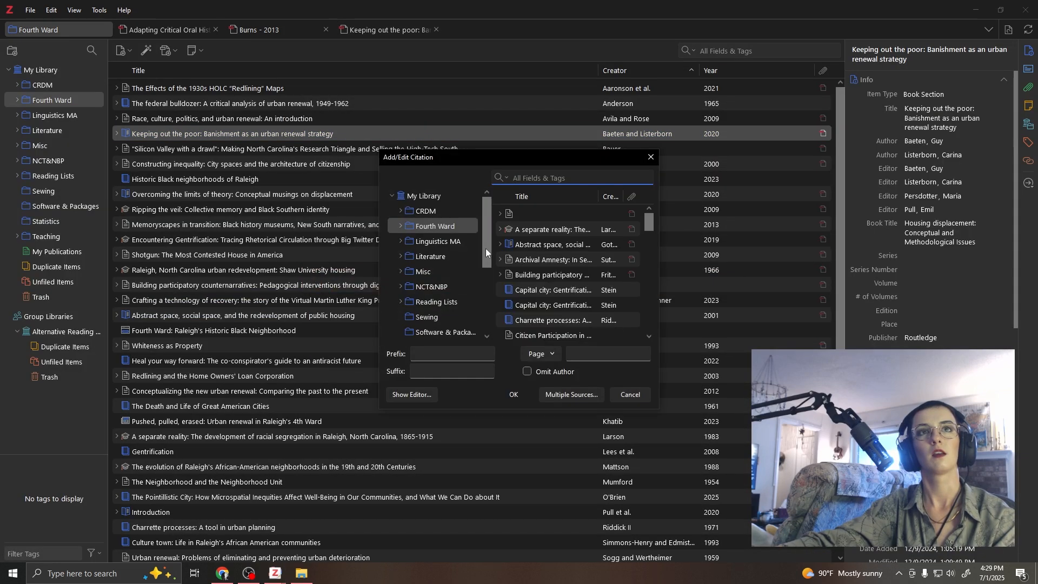
pyautogui.moveTo(517, 162); pyautogui.dragTo(336, 102)
pyautogui.moveTo(473, 349); pyautogui.dragTo(795, 490)
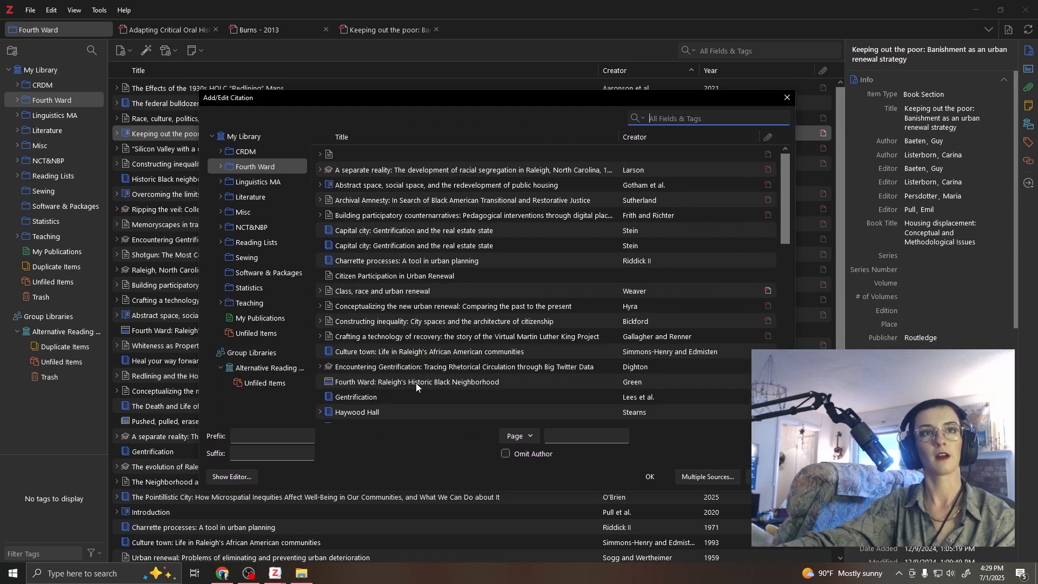
# - Cite the "Shared spaces, shared structures: Latino social formation and African American English" article from the language variation subcollection of Linguistics MA
pyautogui.scroll(-6, 416, 383)
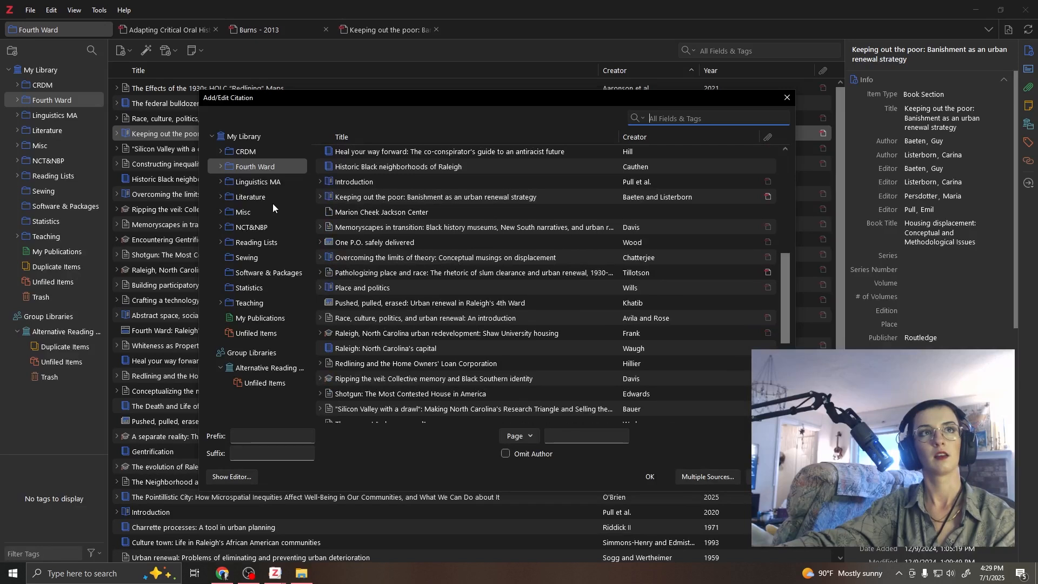
pyautogui.click(273, 202)
pyautogui.click(247, 184)
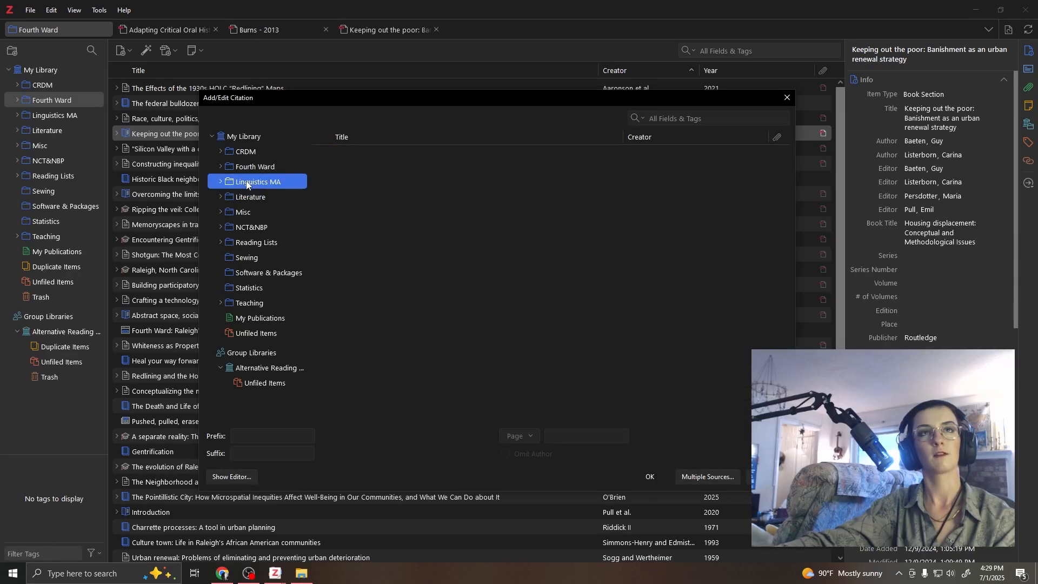
pyautogui.click(220, 182)
pyautogui.click(263, 244)
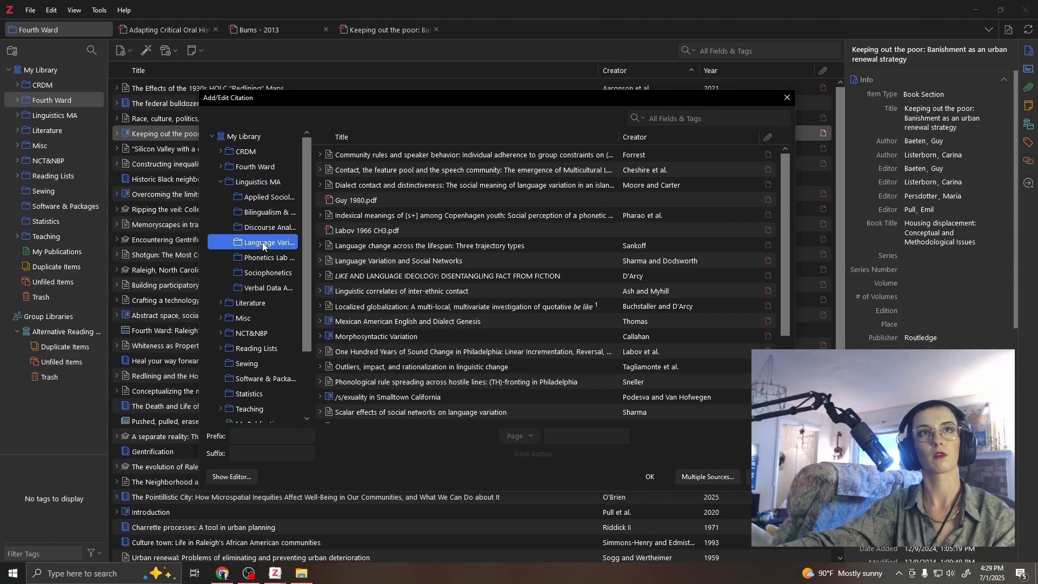
pyautogui.scroll(-2, 392, 381)
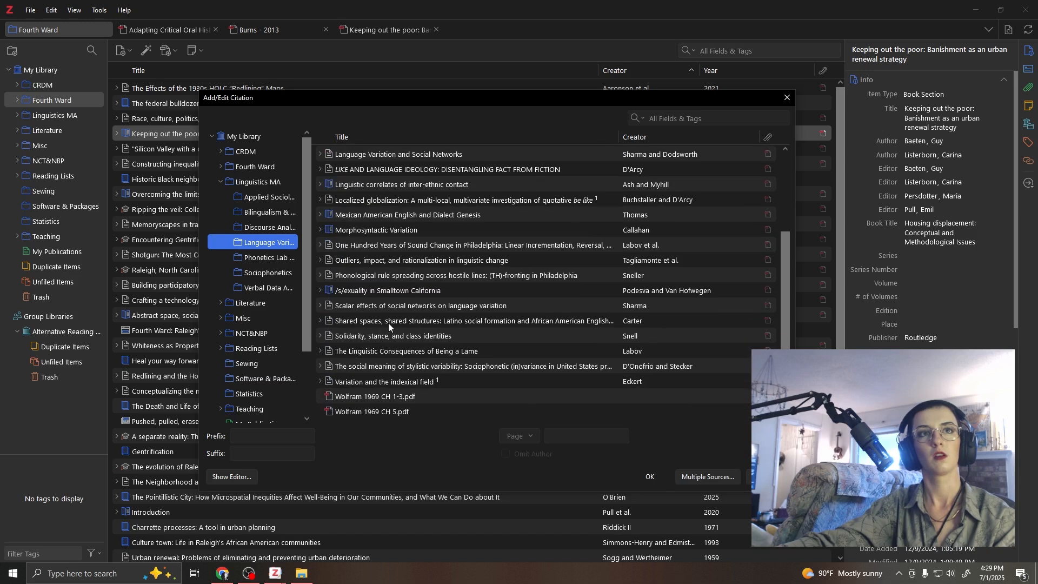
pyautogui.click(387, 321)
pyautogui.click(650, 478)
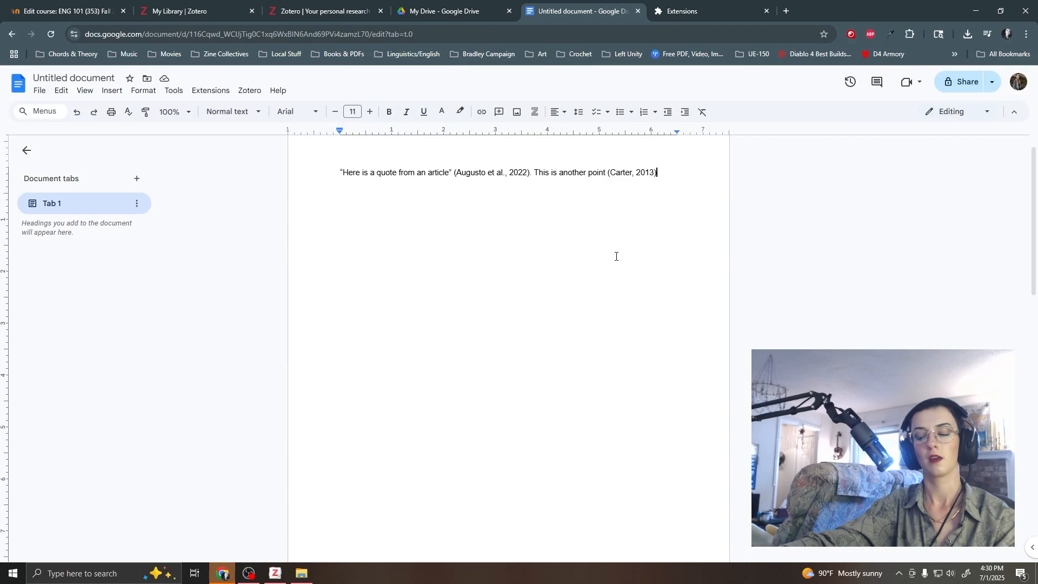
# - Format the "Works Cited" heading and all bibliography entries in Times New Roman, size 12
pyautogui.scroll(-6, 636, 370)
pyautogui.scroll(-4, 636, 371)
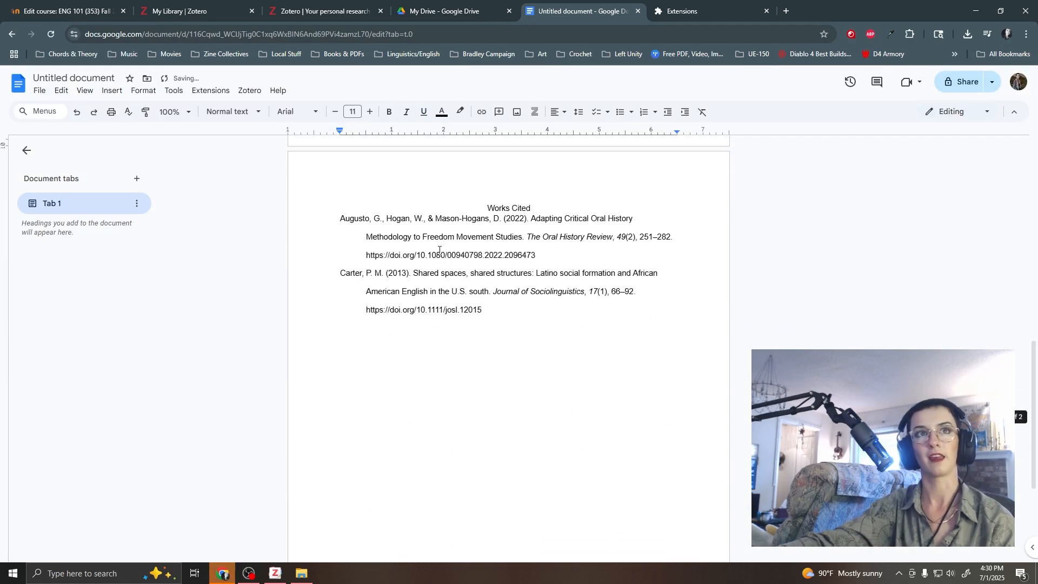
pyautogui.click(531, 332)
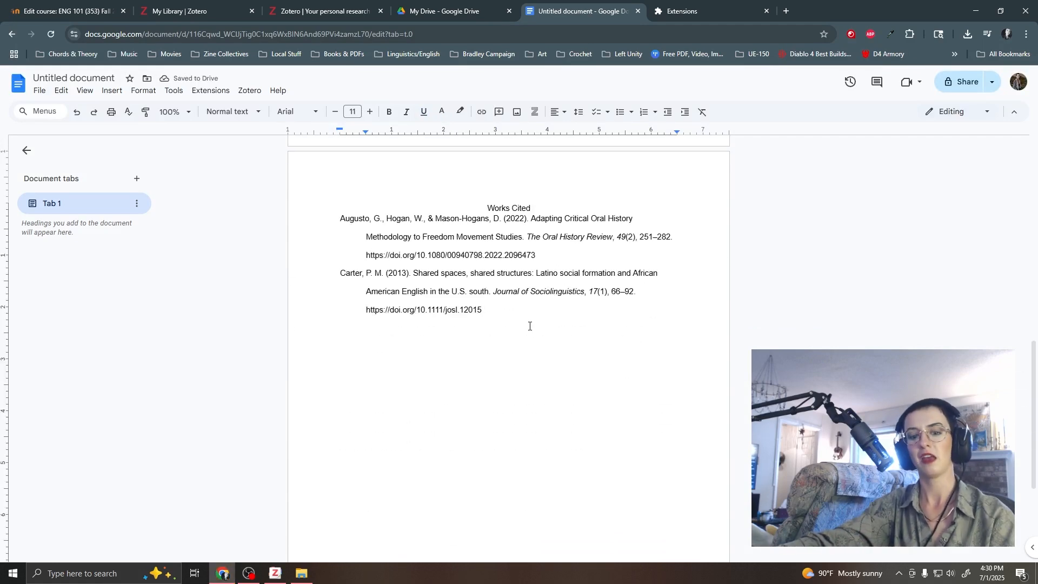
pyautogui.moveTo(530, 326); pyautogui.dragTo(488, 208)
pyautogui.click(298, 112)
pyautogui.moveTo(334, 325)
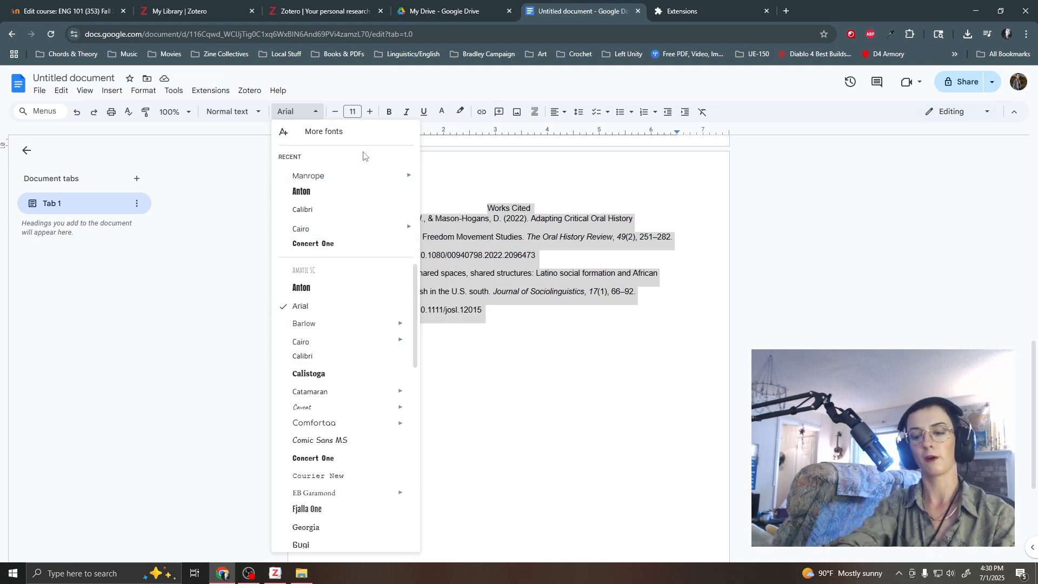
pyautogui.scroll(-1, 408, 329)
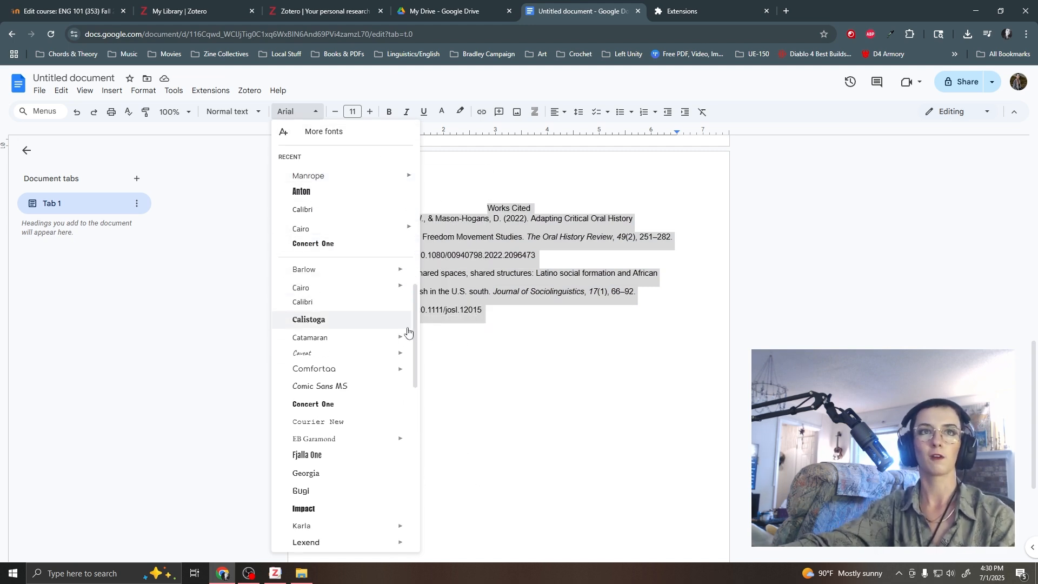
pyautogui.moveTo(418, 341); pyautogui.dragTo(424, 512)
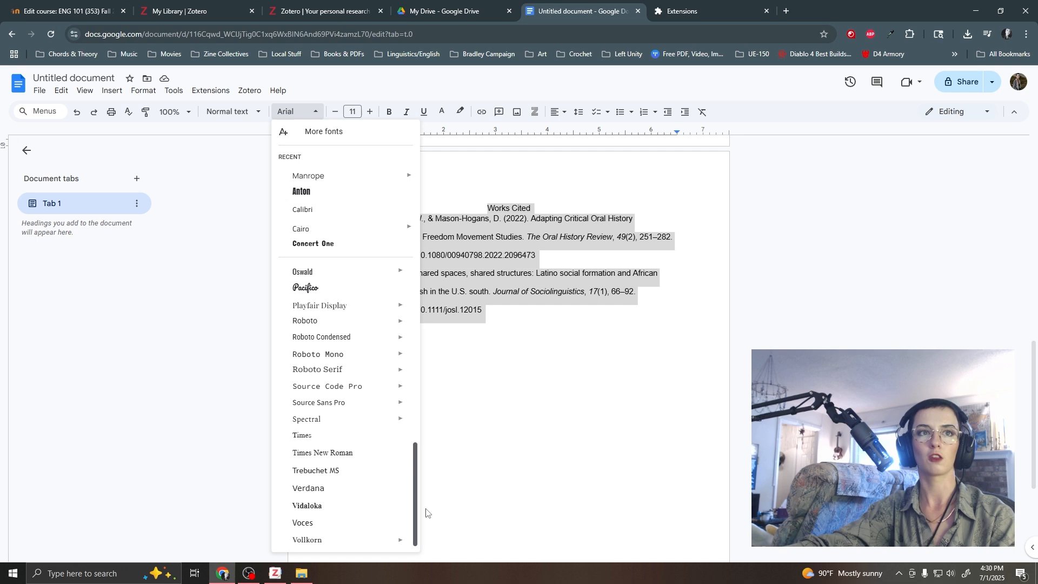
pyautogui.click(319, 453)
pyautogui.click(370, 112)
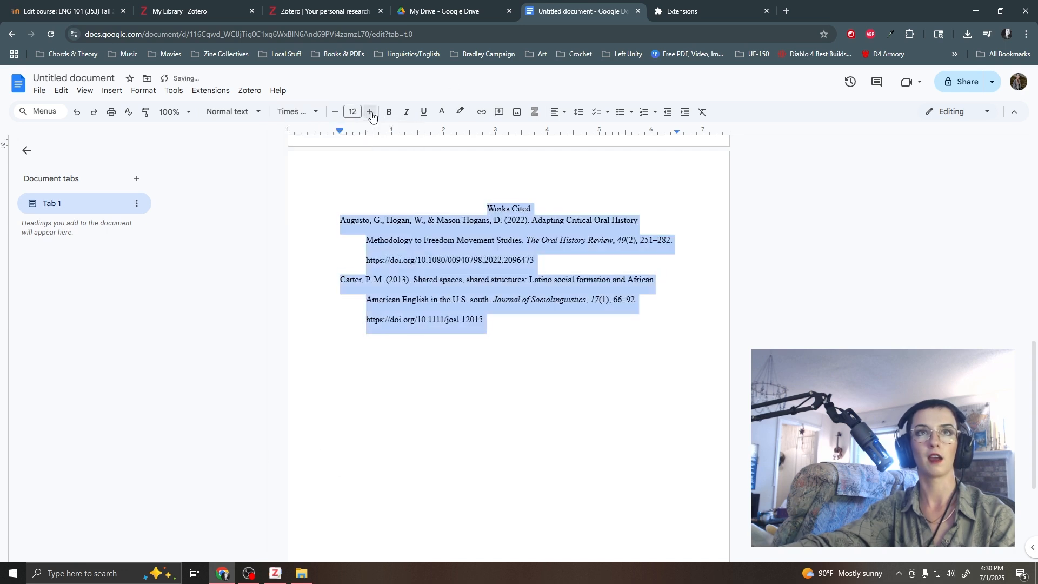
# - Set custom line spacing of 2 for the "Works Cited" heading and the bibliography entries
pyautogui.click(579, 112)
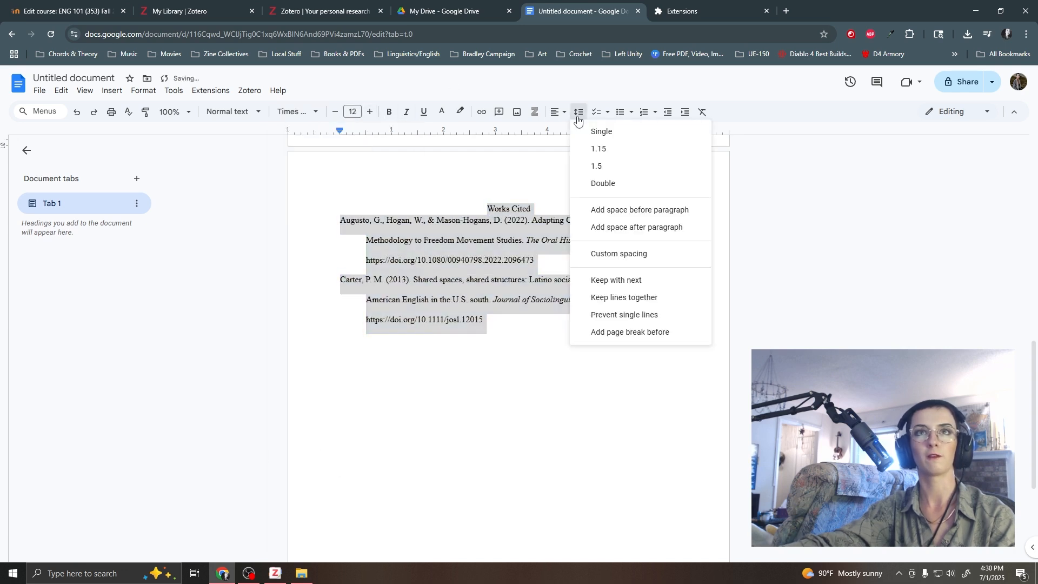
pyautogui.click(623, 252)
pyautogui.write('2')
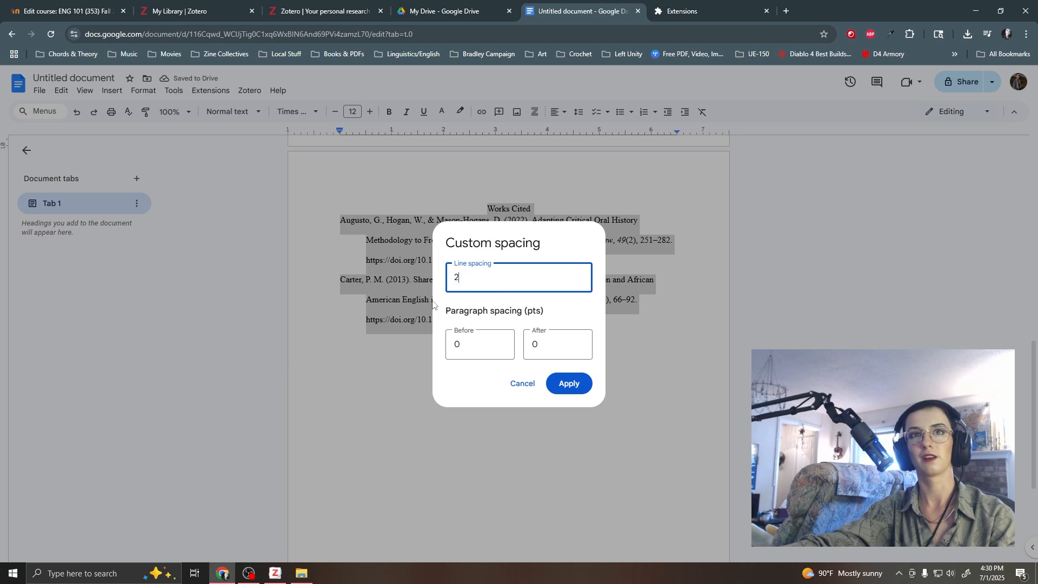
pyautogui.click(568, 384)
pyautogui.click(573, 376)
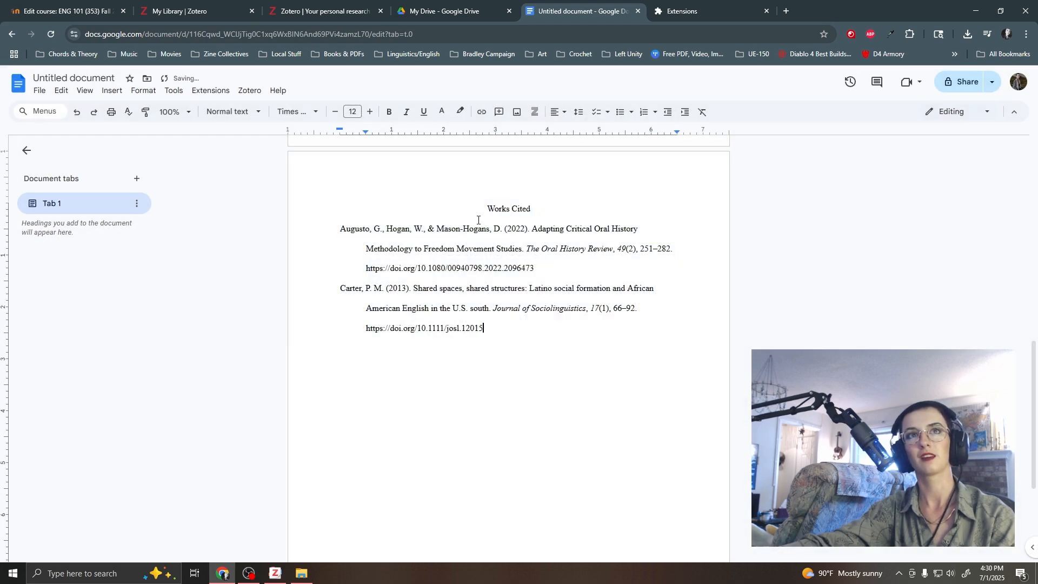
# - Switch to the Zotero desktop library window
pyautogui.scroll(1, 614, 431)
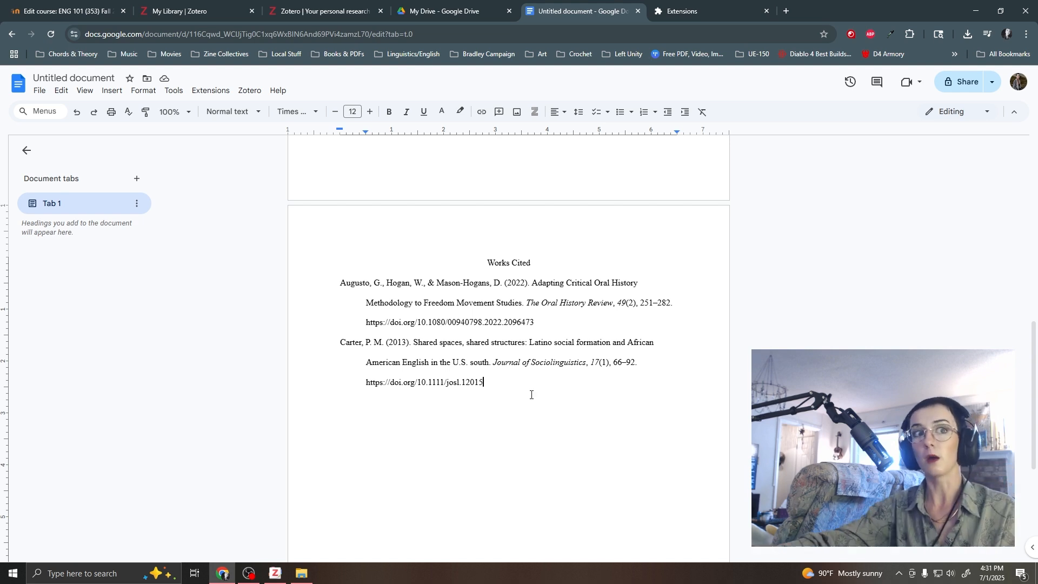
pyautogui.click(275, 573)
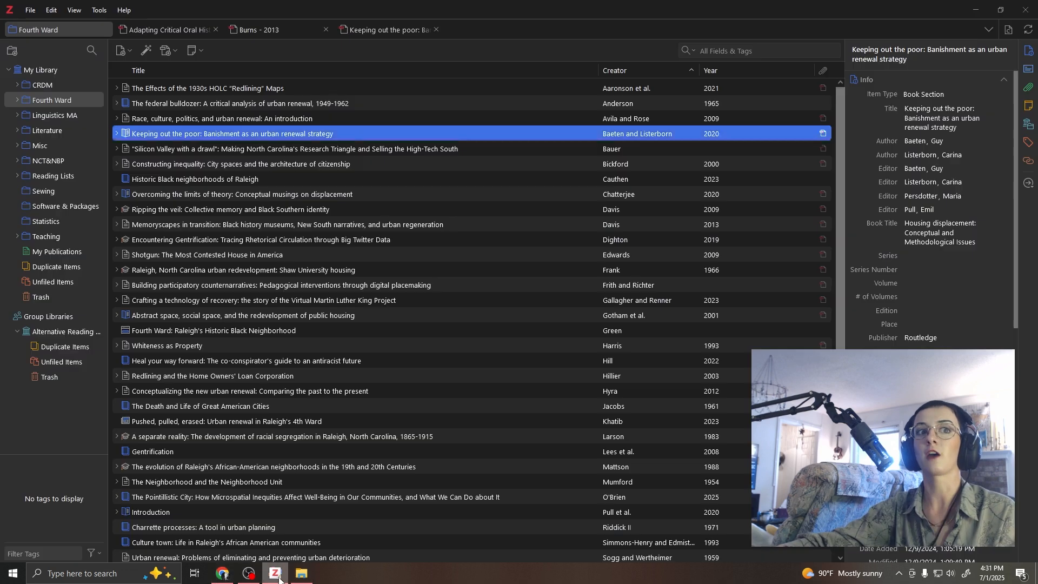